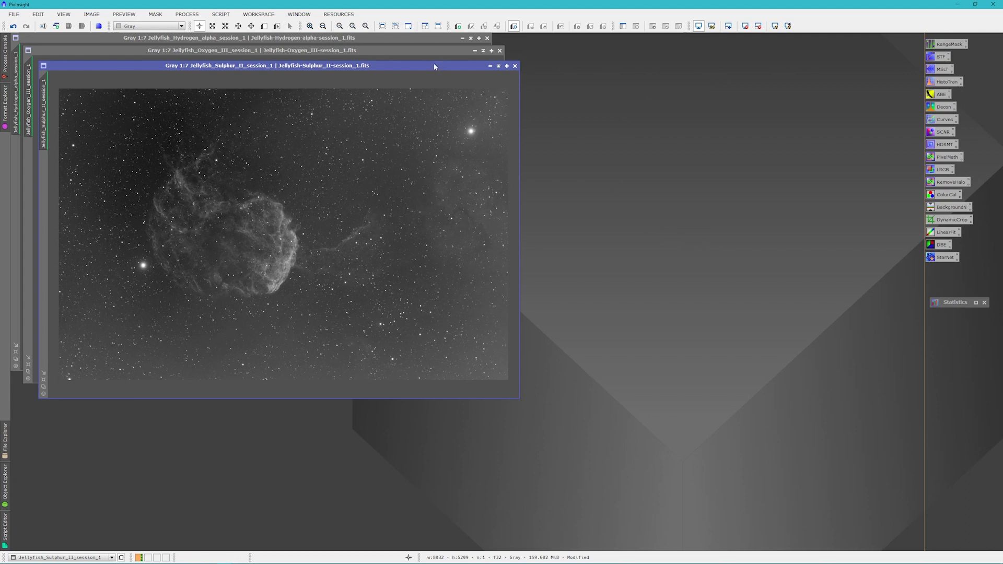
# Stagger the Sulphur_II and Oxygen_III windows into a cascade and bring Sulphur_II to the front
pyautogui.moveTo(434, 65); pyautogui.dragTo(448, 99)
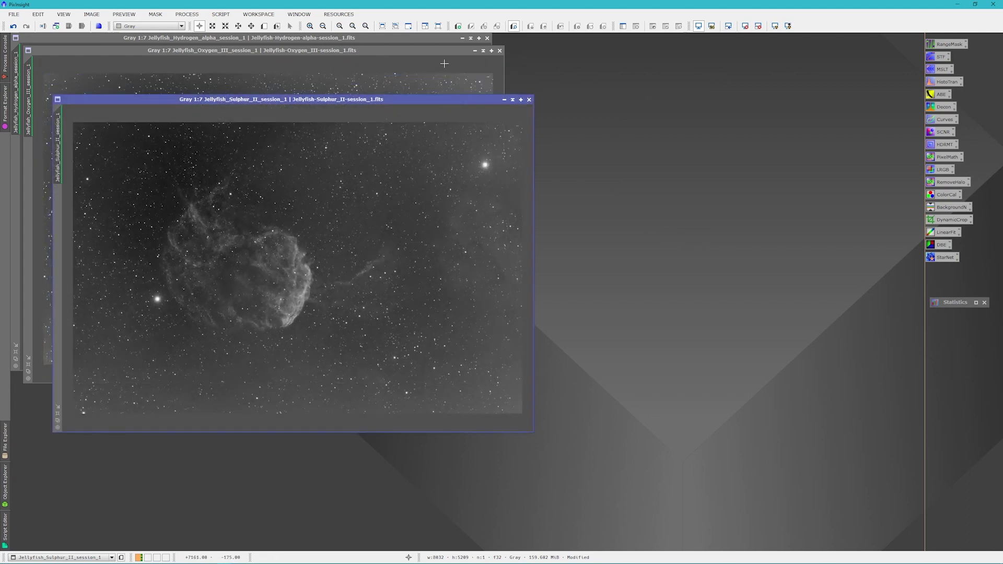
pyautogui.click(437, 49)
pyautogui.moveTo(437, 49); pyautogui.dragTo(452, 73)
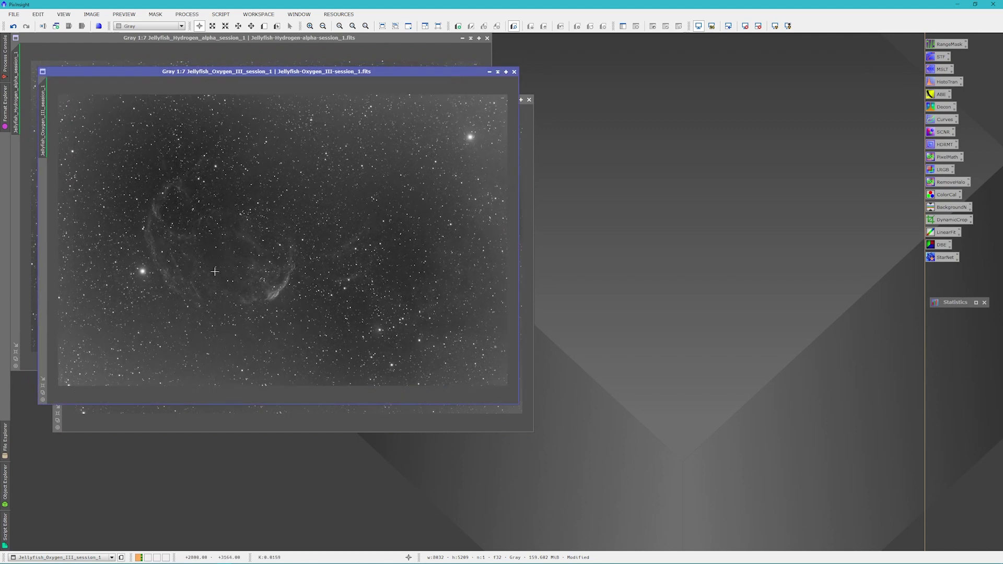
pyautogui.click(368, 38)
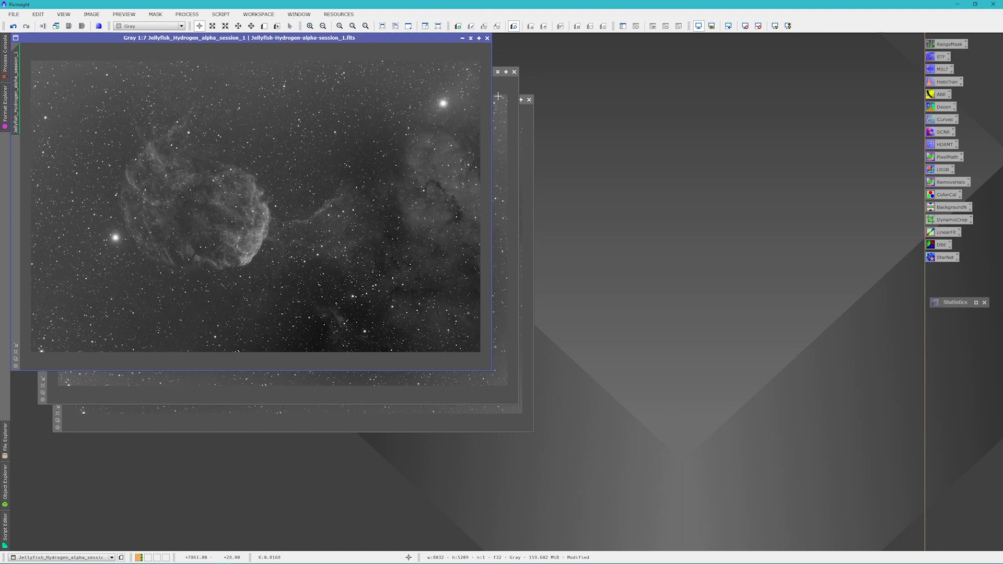
pyautogui.click(509, 82)
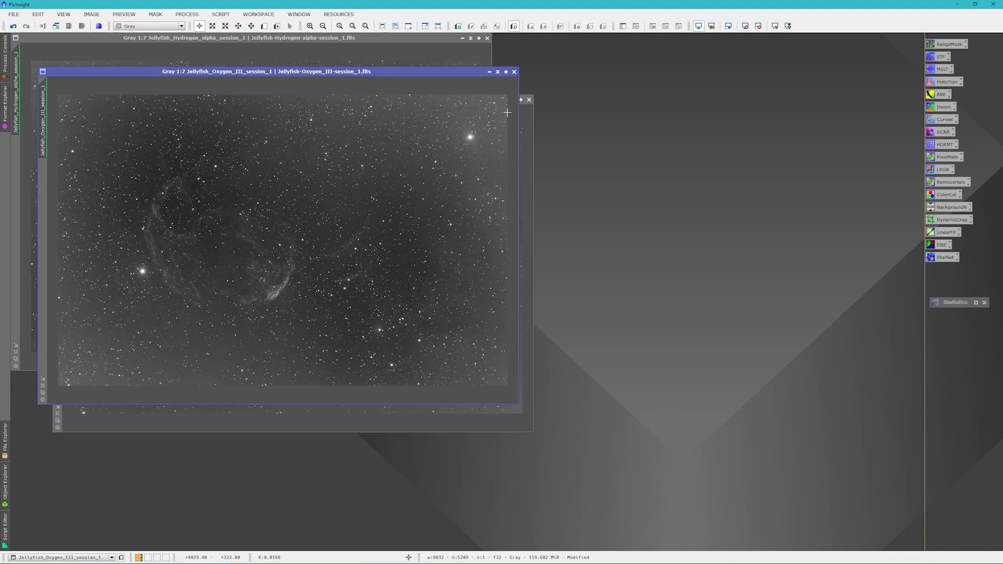
pyautogui.click(531, 131)
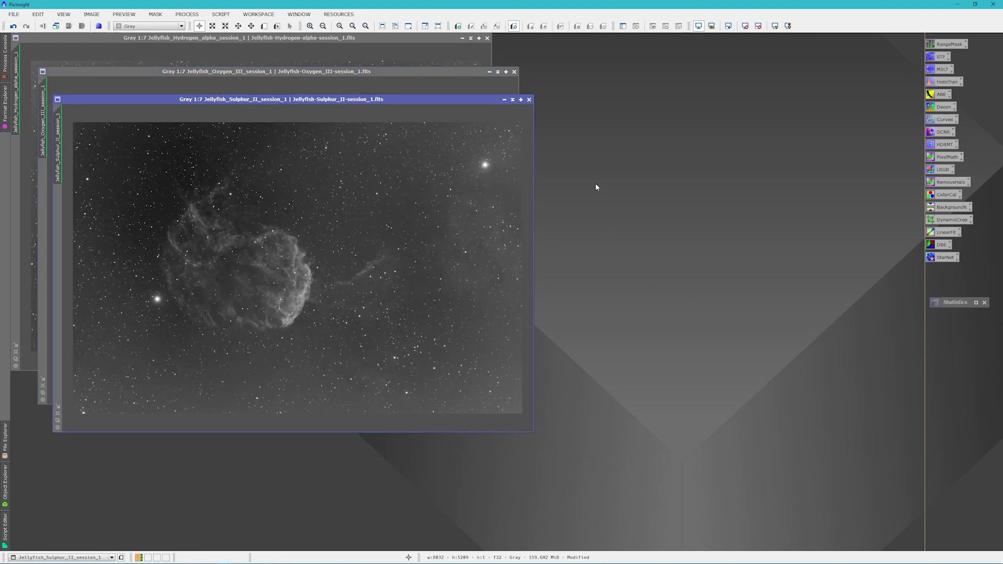
# Open Statistics and view the figures for Hydrogen_alpha, then Oxygen_III
pyautogui.doubleClick(947, 305)
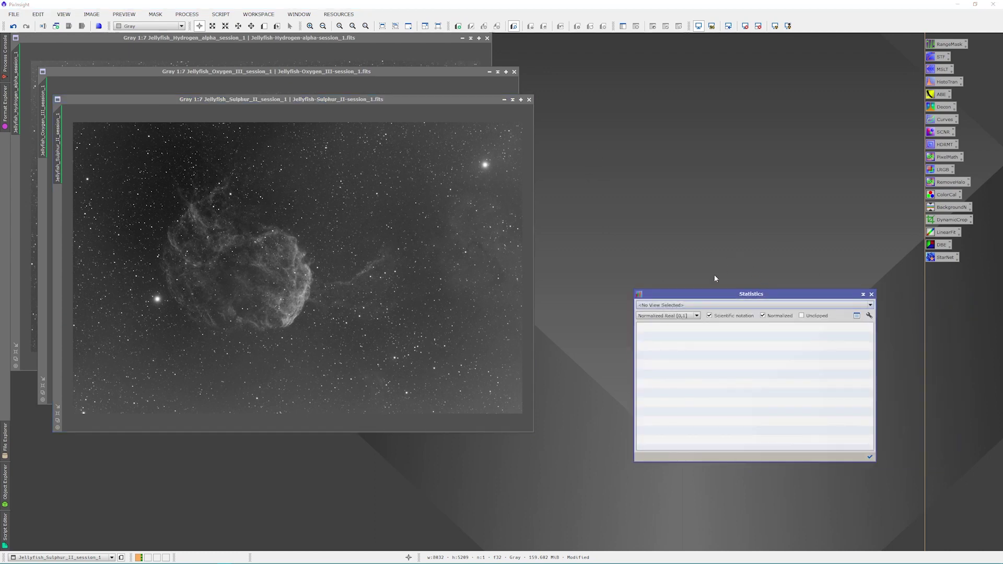
pyautogui.click(869, 305)
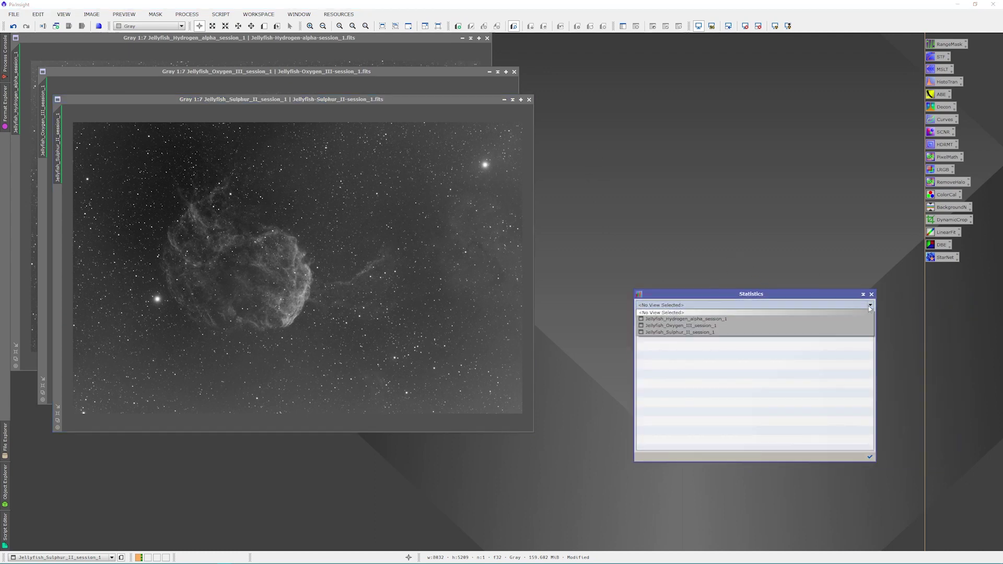
pyautogui.click(710, 319)
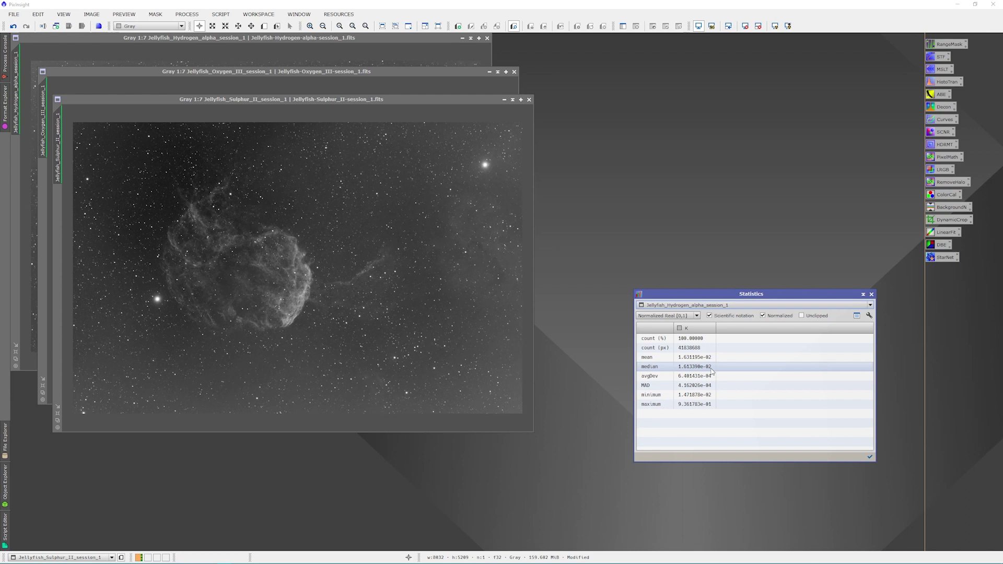
pyautogui.click(714, 306)
pyautogui.click(701, 325)
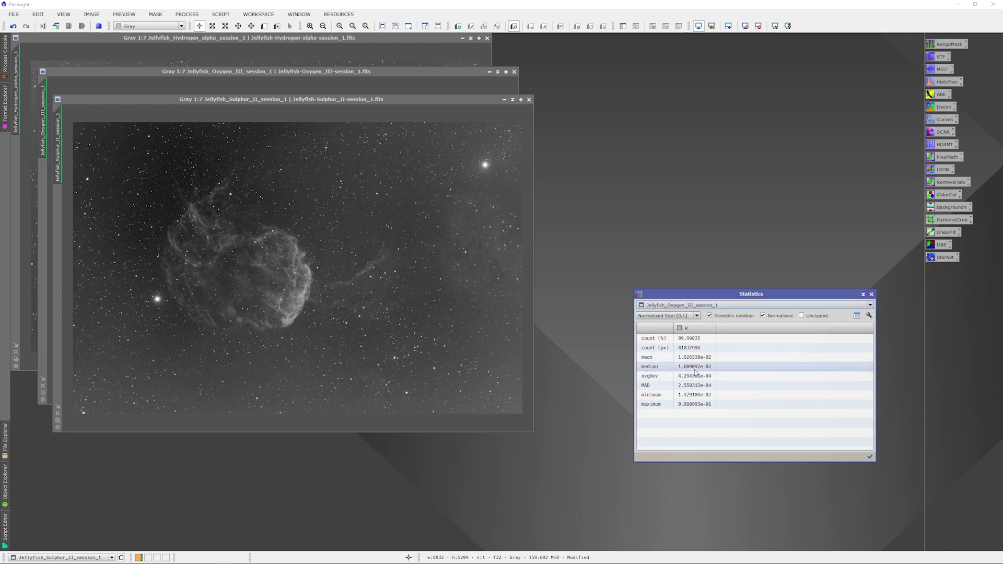
# Check Sulphur_II's statistics, switch back to Oxygen_III, and move the Statistics panel aside
pyautogui.click(720, 306)
pyautogui.click(719, 332)
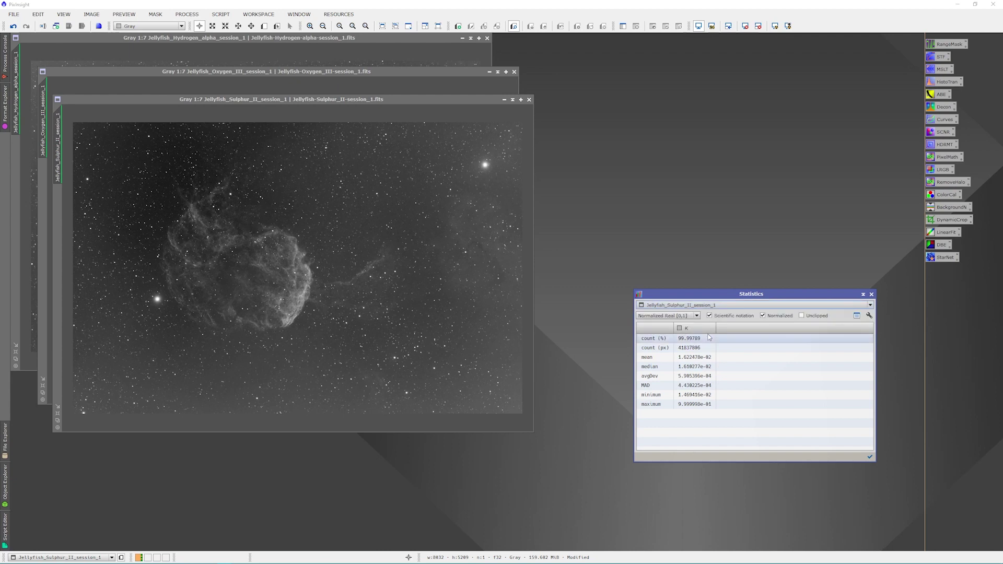
pyautogui.click(722, 306)
pyautogui.click(721, 325)
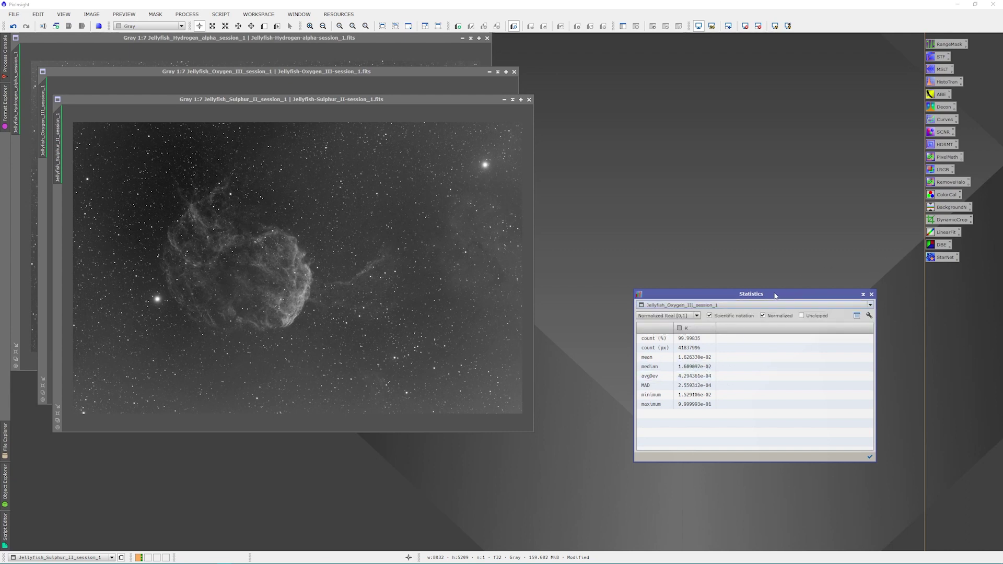
pyautogui.moveTo(775, 295); pyautogui.dragTo(802, 305)
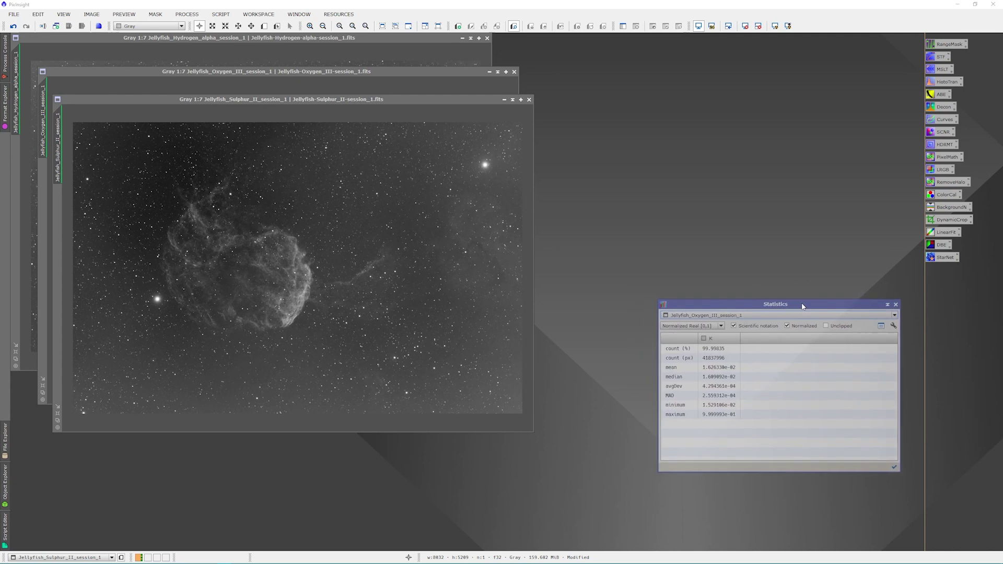
pyautogui.click(943, 234)
# Set Oxygen_III as LinearFit reference, fit Hydrogen_alpha to it, and re-stretch Hydrogen_alpha
pyautogui.moveTo(829, 238); pyautogui.dragTo(812, 222)
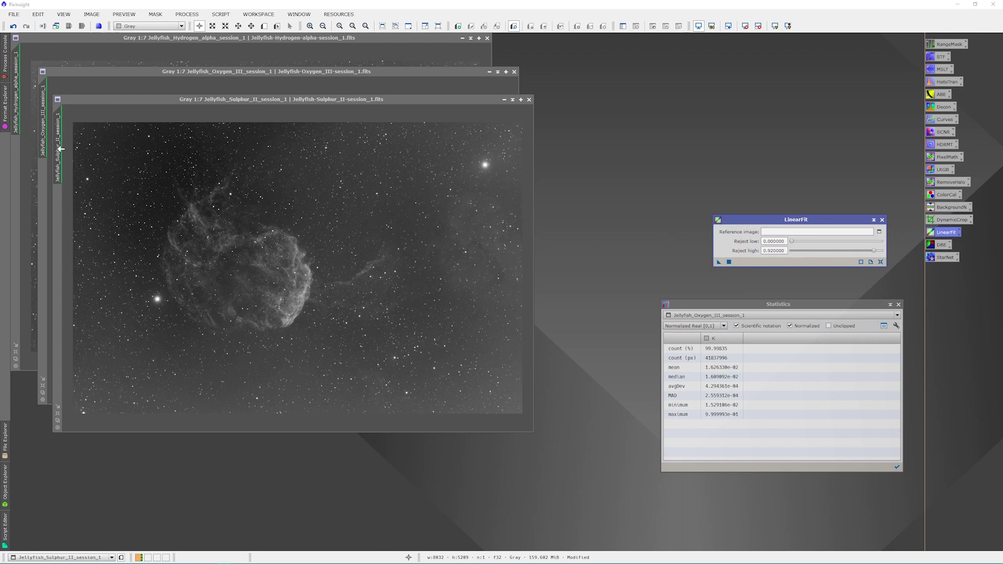
pyautogui.moveTo(44, 120); pyautogui.dragTo(800, 232)
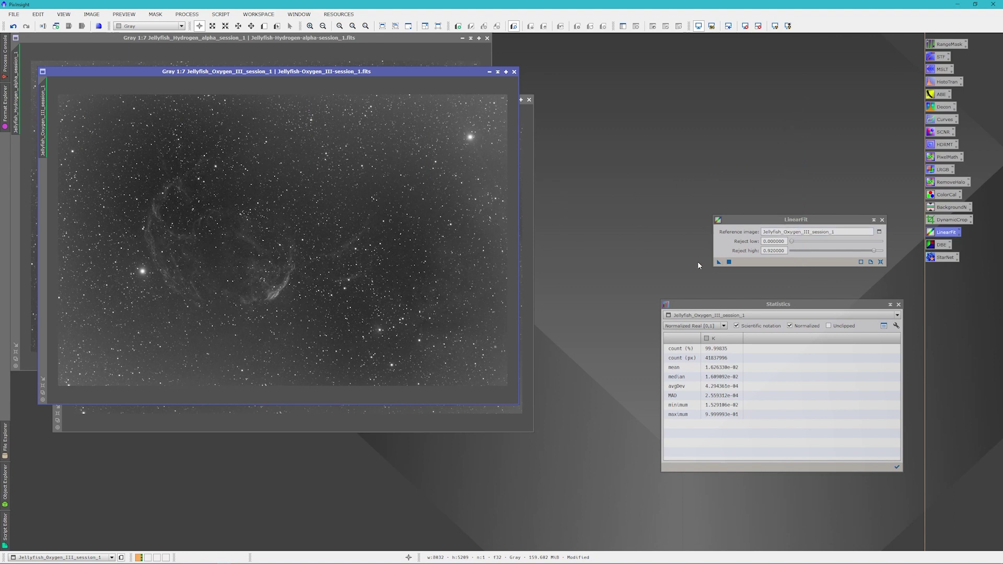
pyautogui.moveTo(718, 262); pyautogui.dragTo(380, 62)
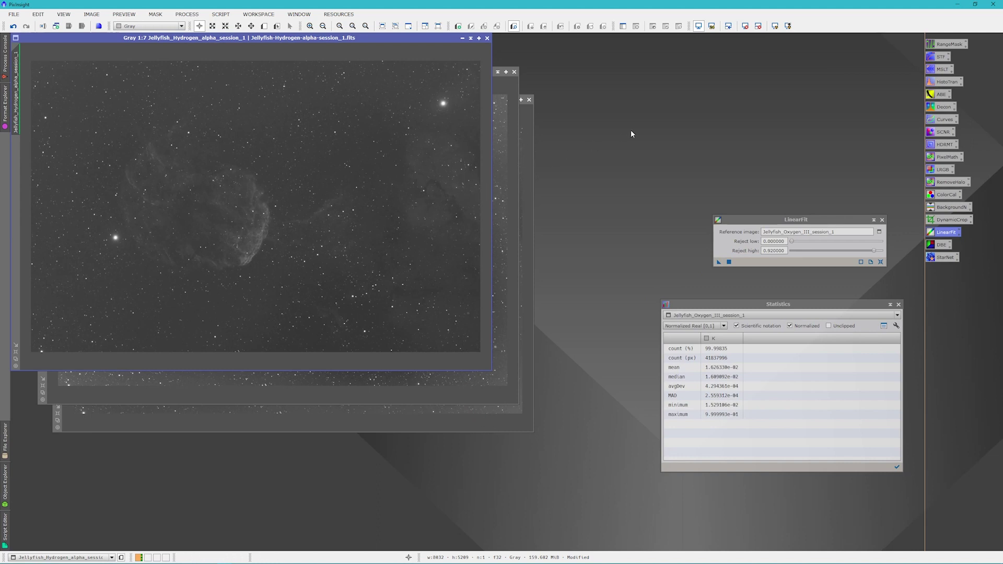
pyautogui.click(746, 27)
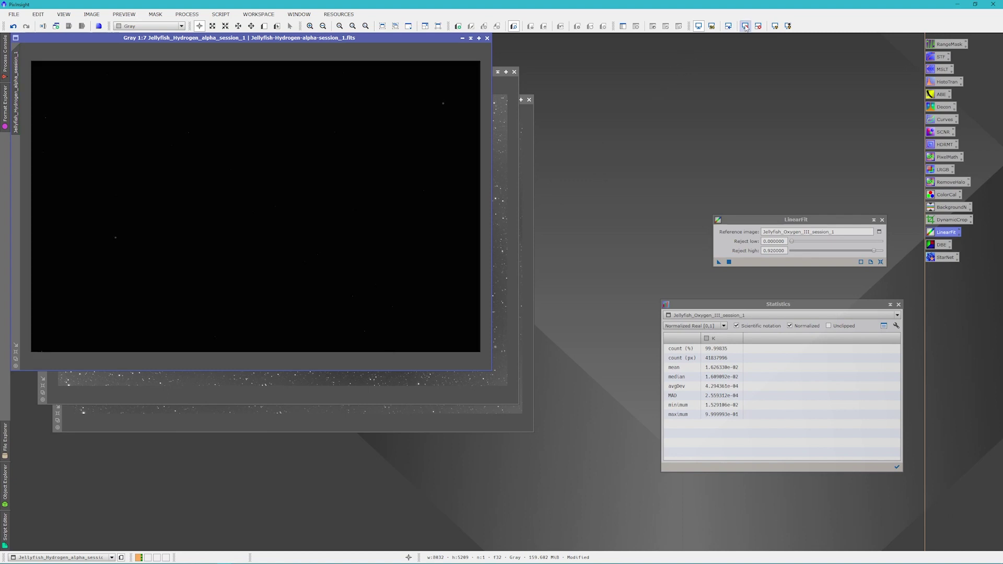
pyautogui.click(775, 26)
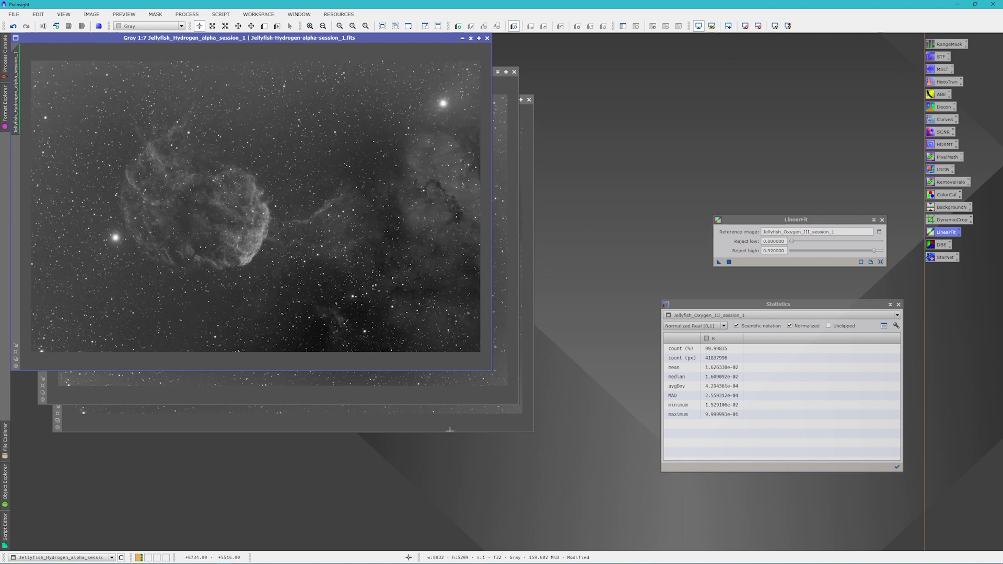
# Apply the same LinearFit to Sulphur_II and re-stretch its display
pyautogui.hotkey('ctrl', 'Tab')
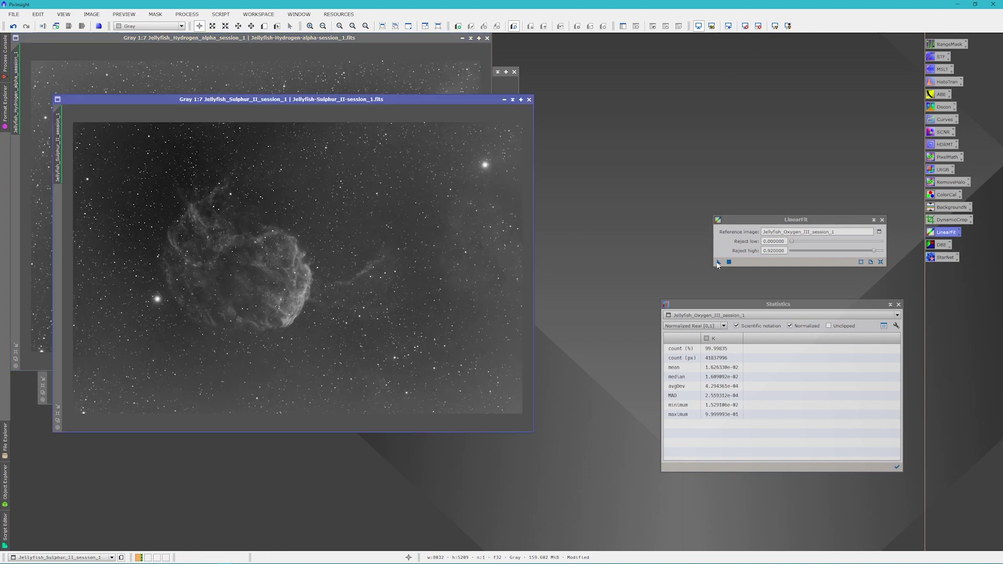
pyautogui.moveTo(717, 265); pyautogui.dragTo(421, 262)
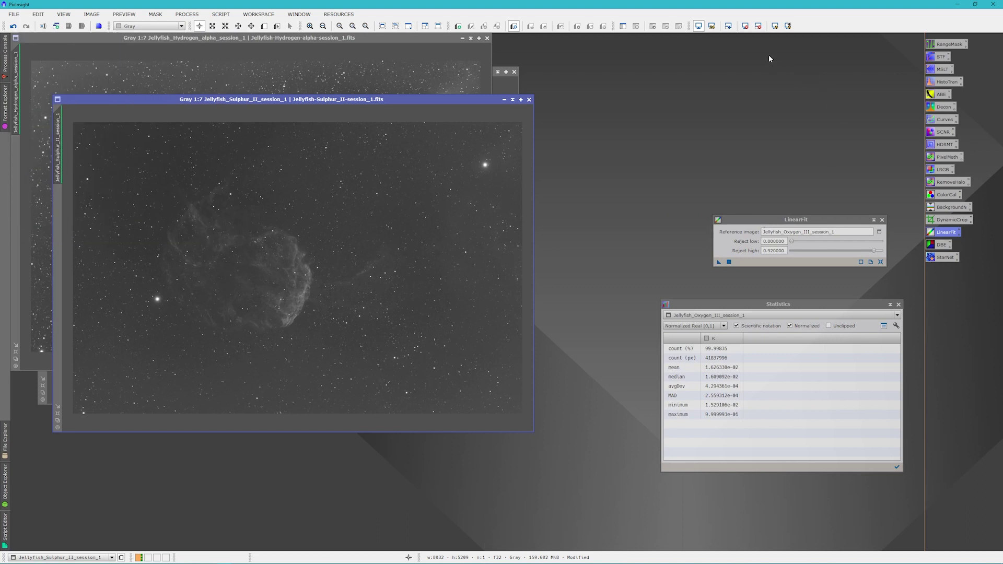
pyautogui.click(758, 25)
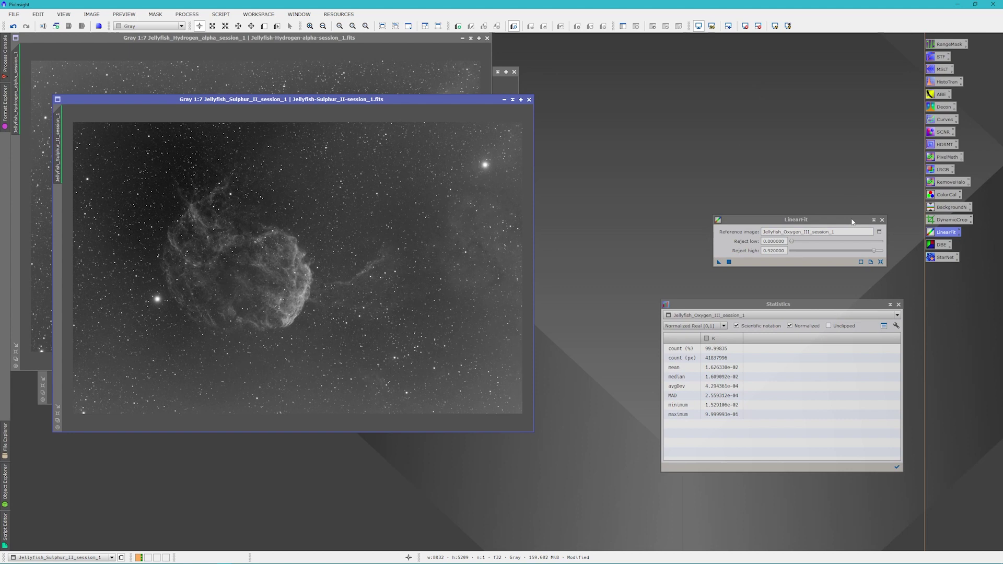
# Combine Sulphur_II, Hydrogen_alpha and Oxygen_III as red, green, blue without luminance into Image05
pyautogui.doubleClick(947, 172)
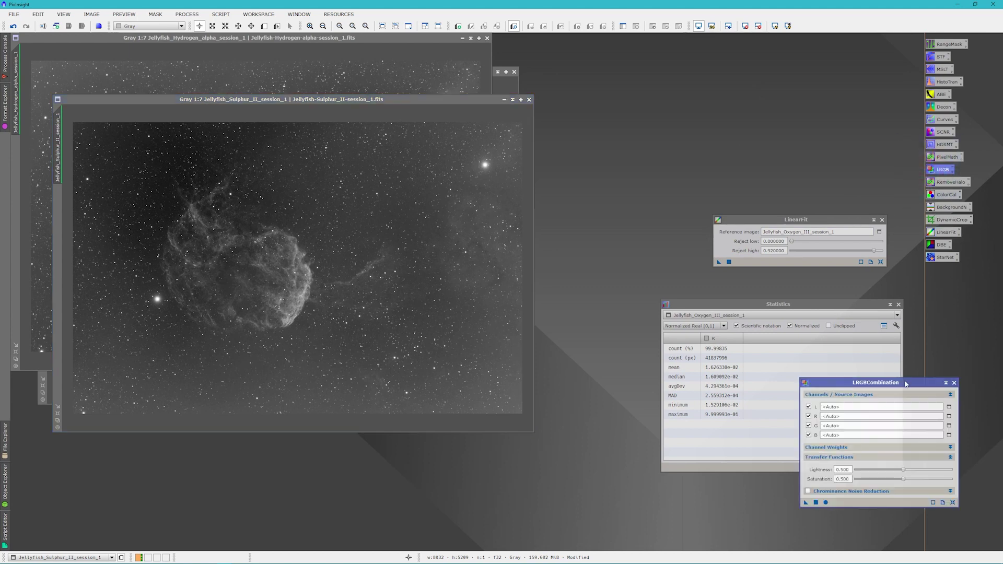
pyautogui.moveTo(910, 385); pyautogui.dragTo(717, 83)
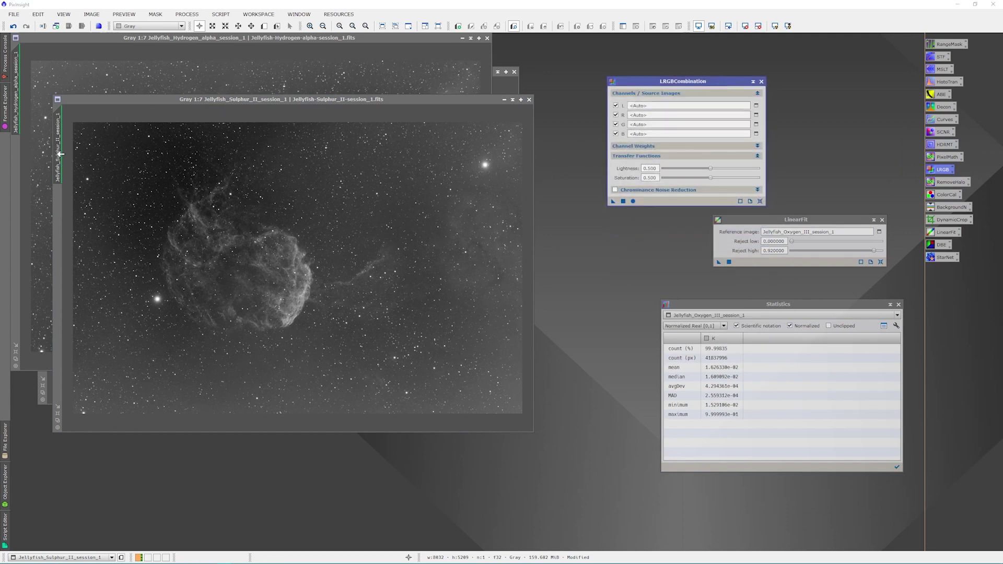
pyautogui.moveTo(58, 152); pyautogui.dragTo(652, 116)
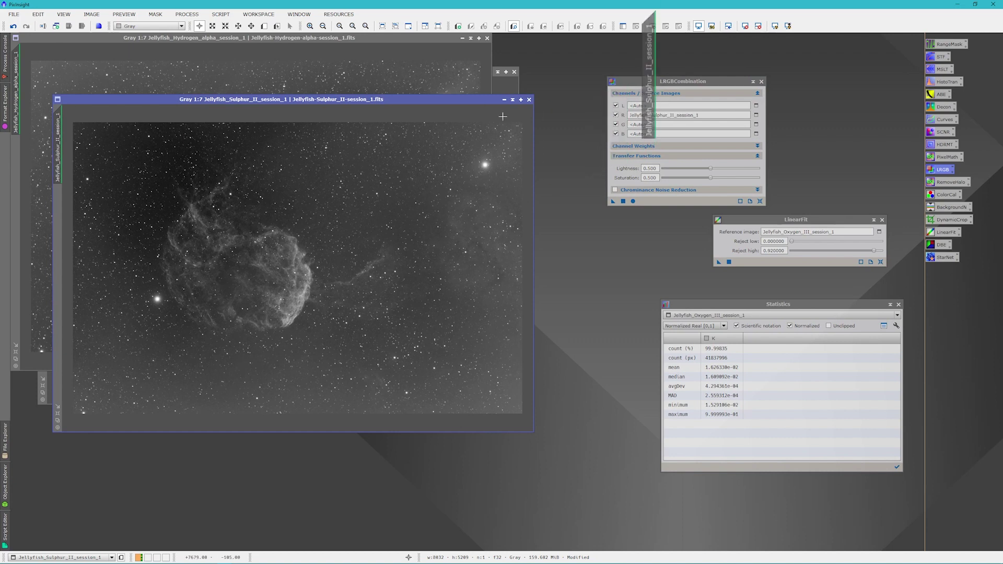
pyautogui.moveTo(17, 95); pyautogui.dragTo(673, 124)
pyautogui.click(495, 74)
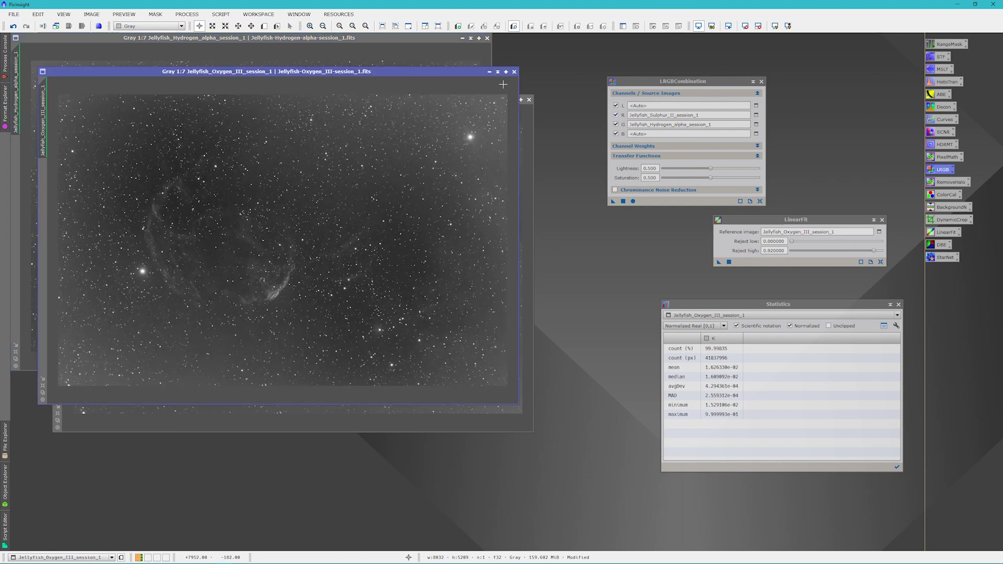
pyautogui.moveTo(49, 115); pyautogui.dragTo(658, 135)
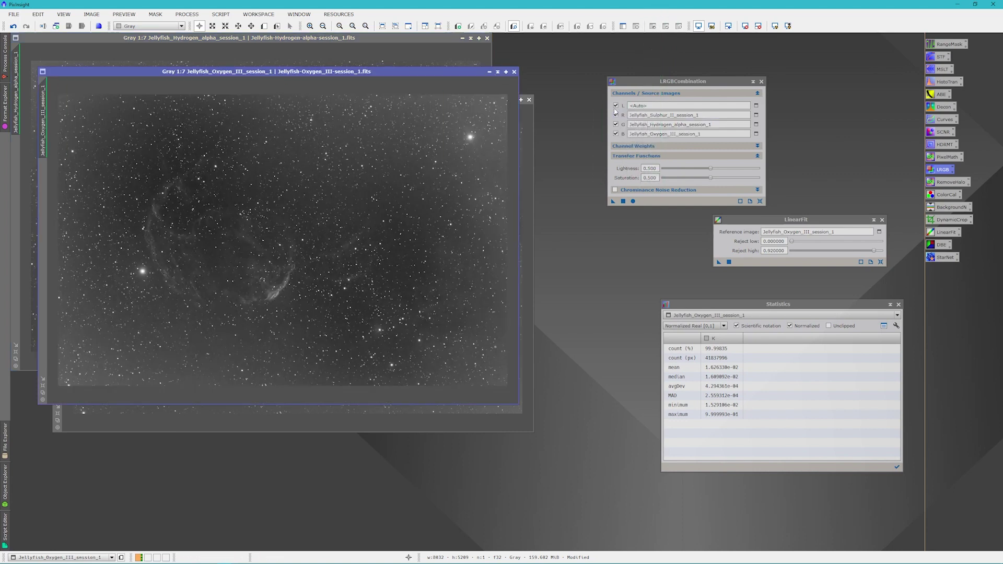
pyautogui.click(616, 105)
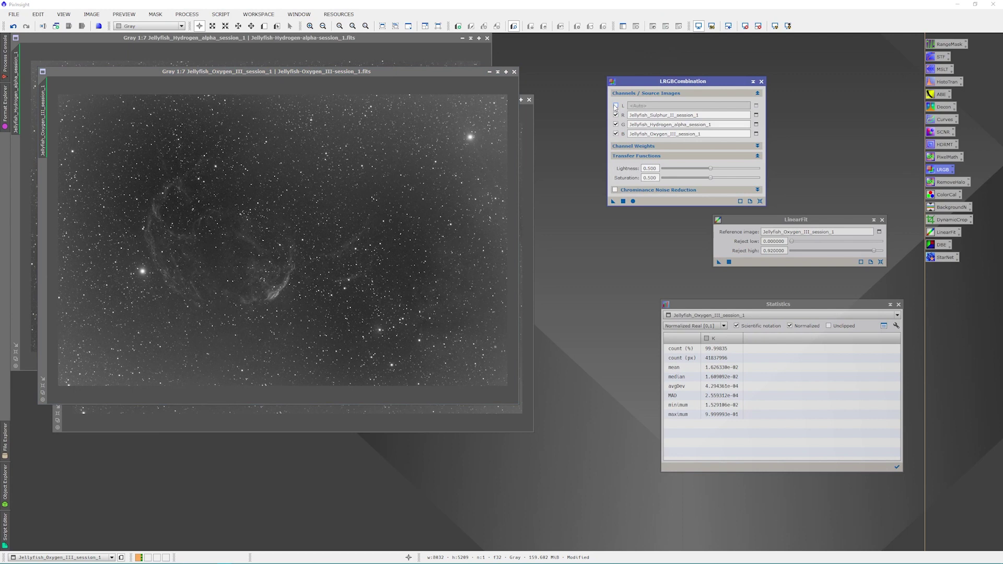
pyautogui.click(633, 202)
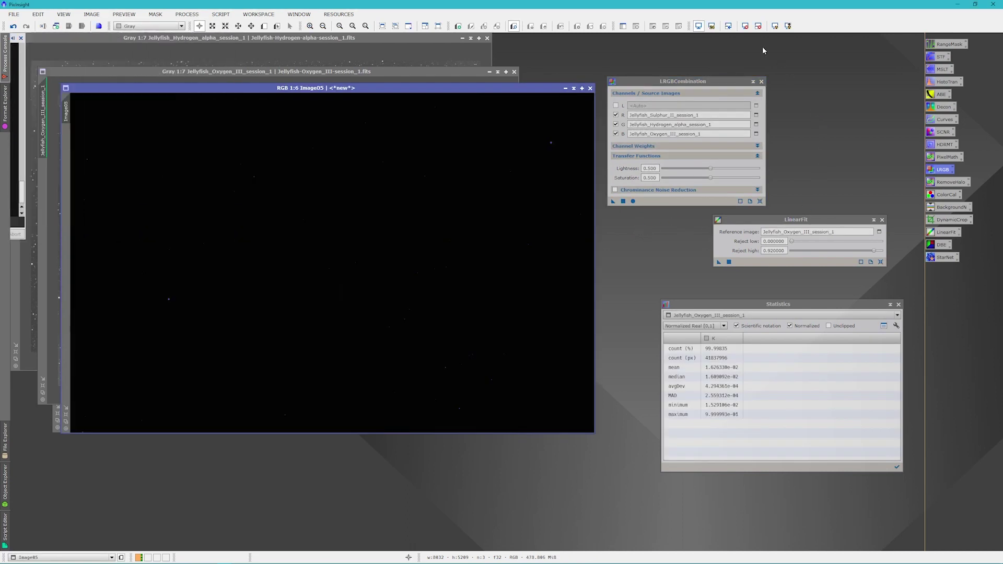
# Auto-stretch Image05, move LinearFit lower, and park the collapsed LRGBCombination panel top right
pyautogui.click(774, 26)
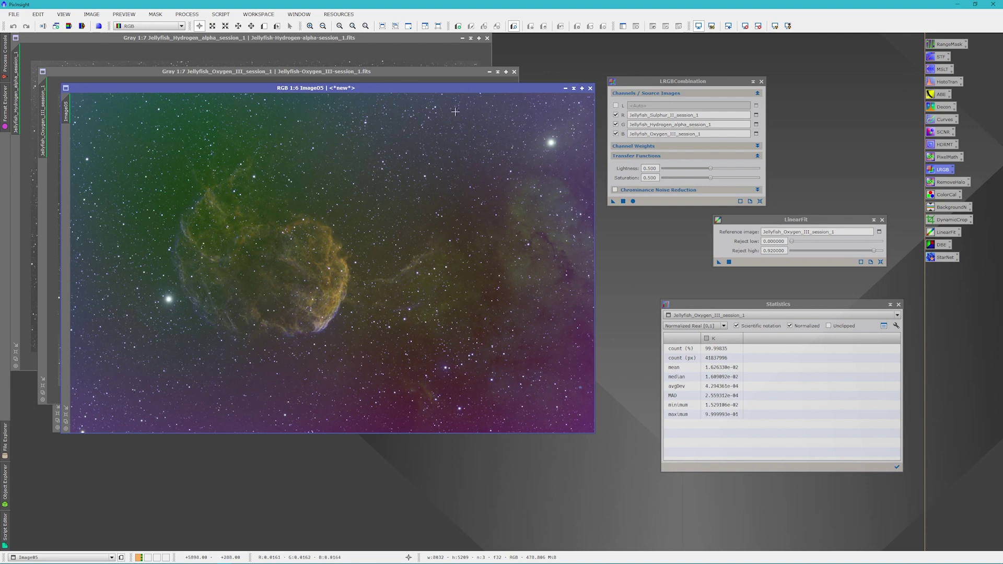
pyautogui.moveTo(460, 87); pyautogui.dragTo(465, 113)
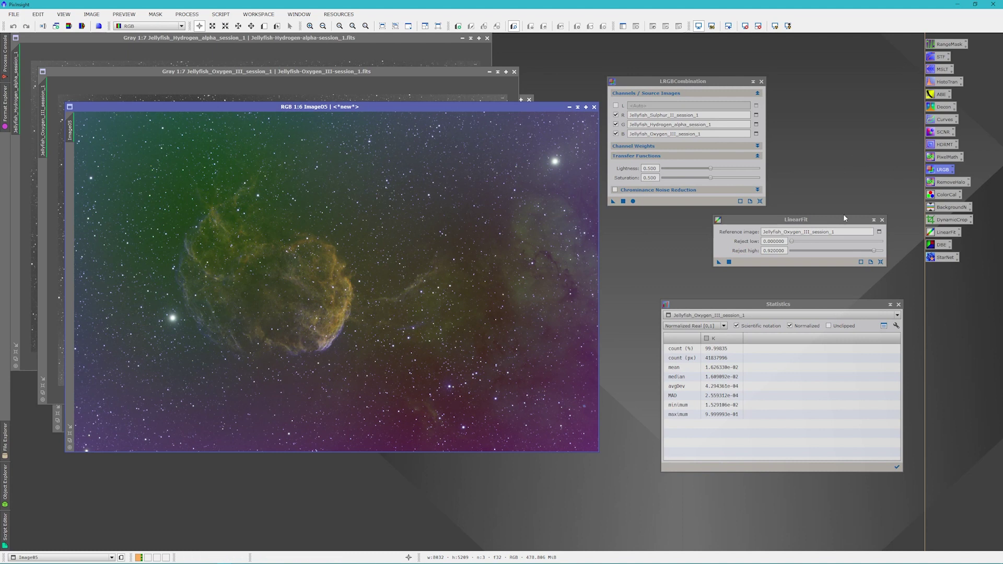
pyautogui.moveTo(849, 220); pyautogui.dragTo(885, 252)
pyautogui.click(753, 81)
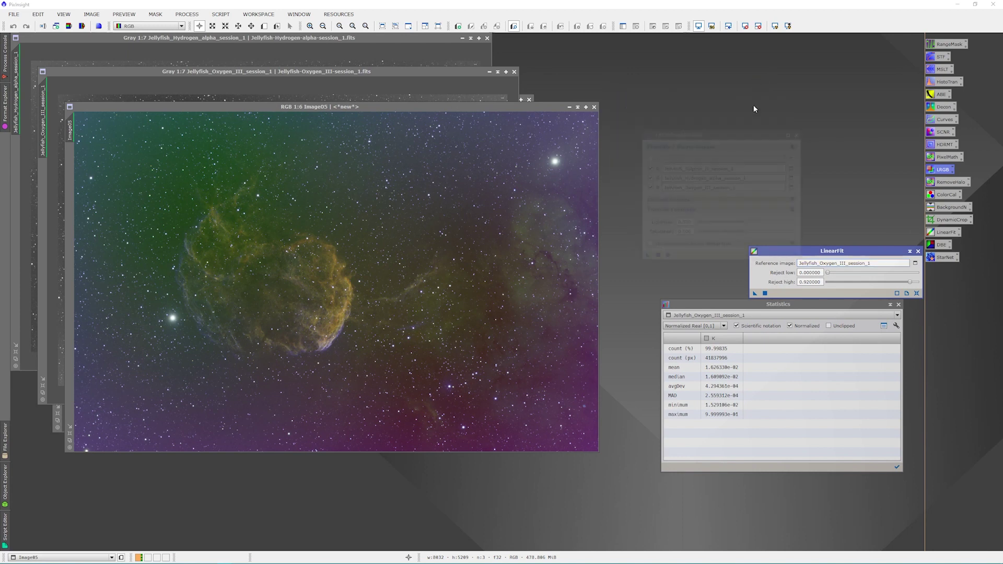
pyautogui.moveTo(684, 142)
pyautogui.mouseDown()
pyautogui.moveTo(836, 122)
pyautogui.moveTo(872, 52)
pyautogui.mouseUp()
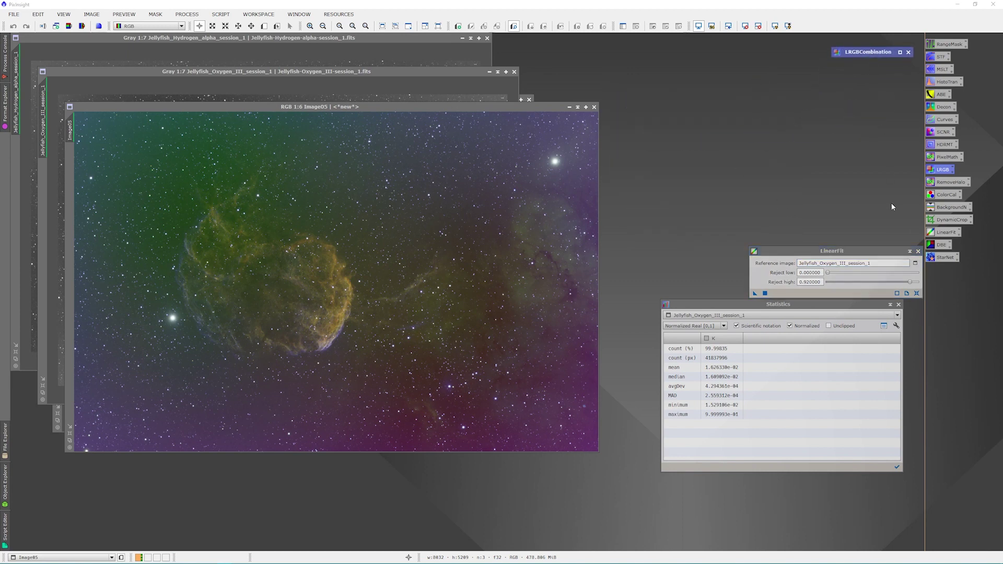
# Apply BackgroundNeutralization and ColorCalibration to Image05, viewed with an STF auto stretch
pyautogui.doubleClick(946, 207)
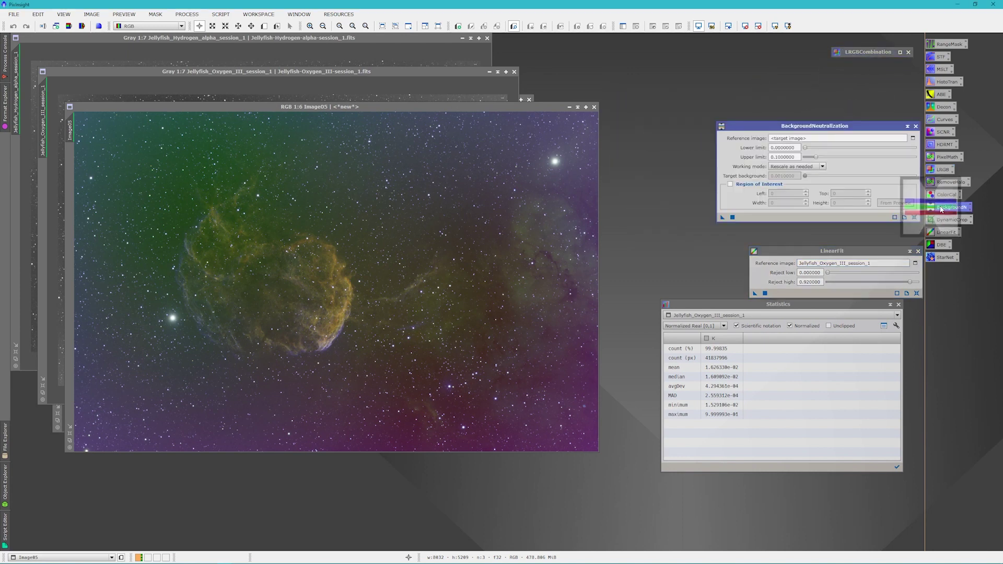
pyautogui.moveTo(723, 217); pyautogui.dragTo(510, 188)
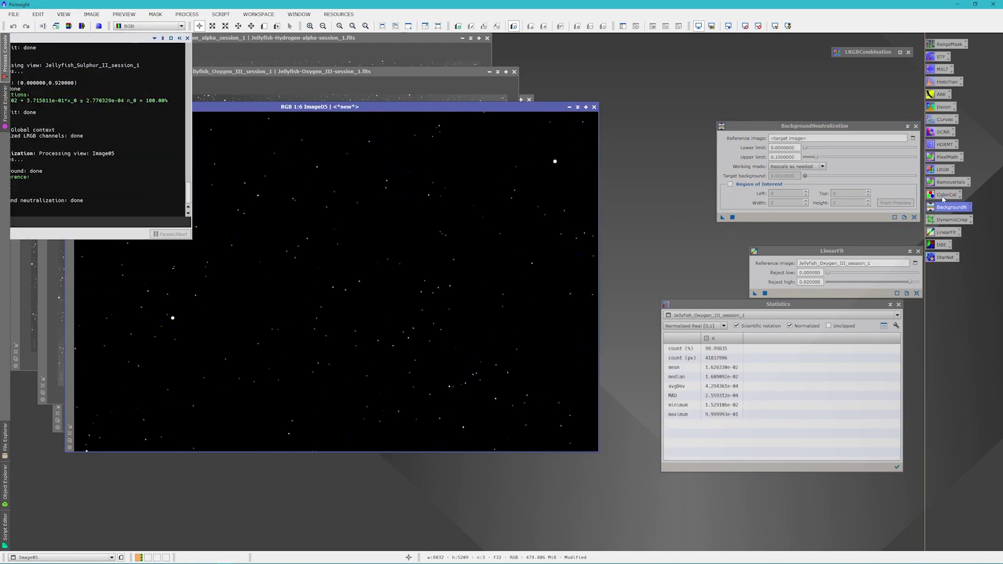
pyautogui.doubleClick(945, 194)
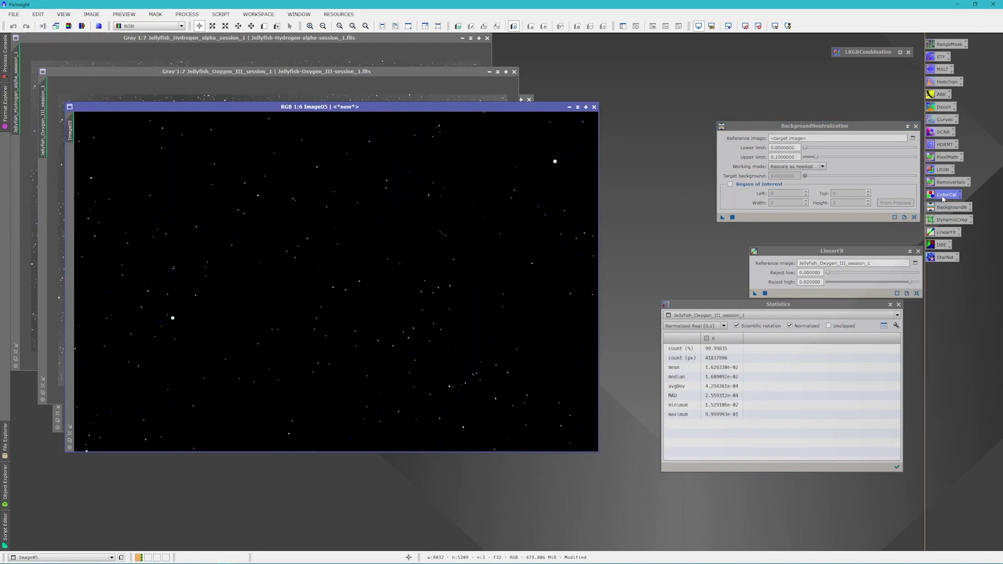
pyautogui.click(745, 25)
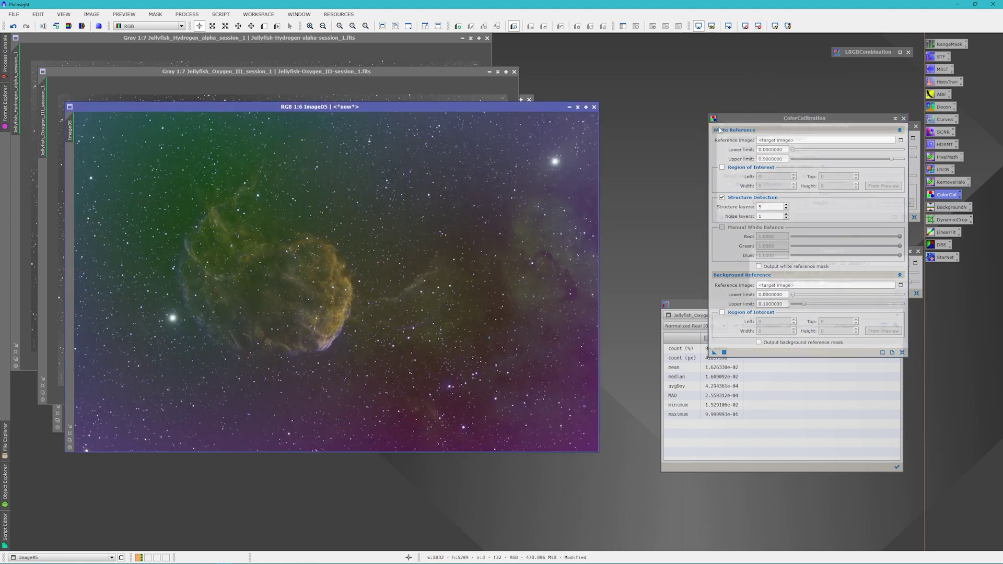
pyautogui.moveTo(714, 353); pyautogui.dragTo(419, 215)
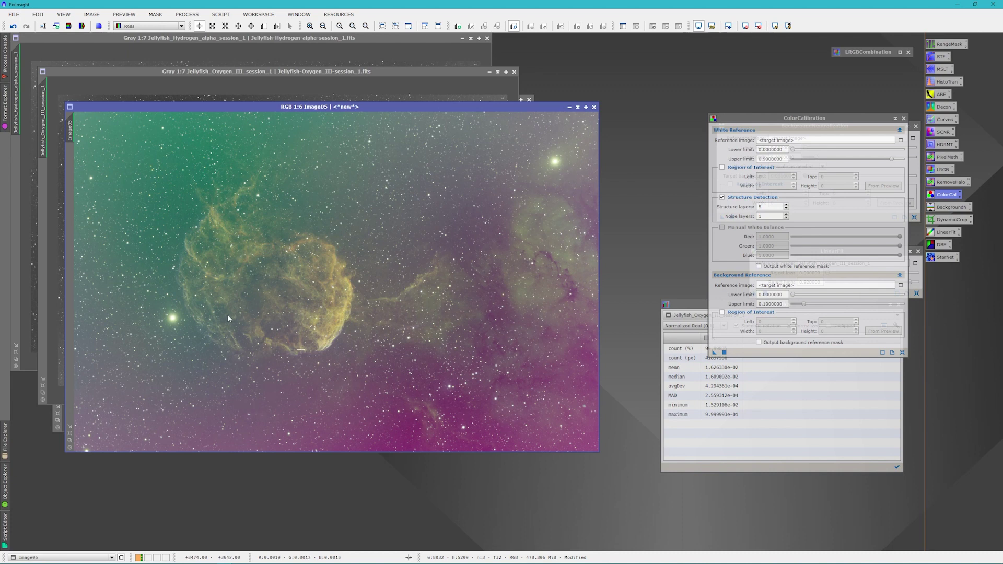
pyautogui.doubleClick(939, 245)
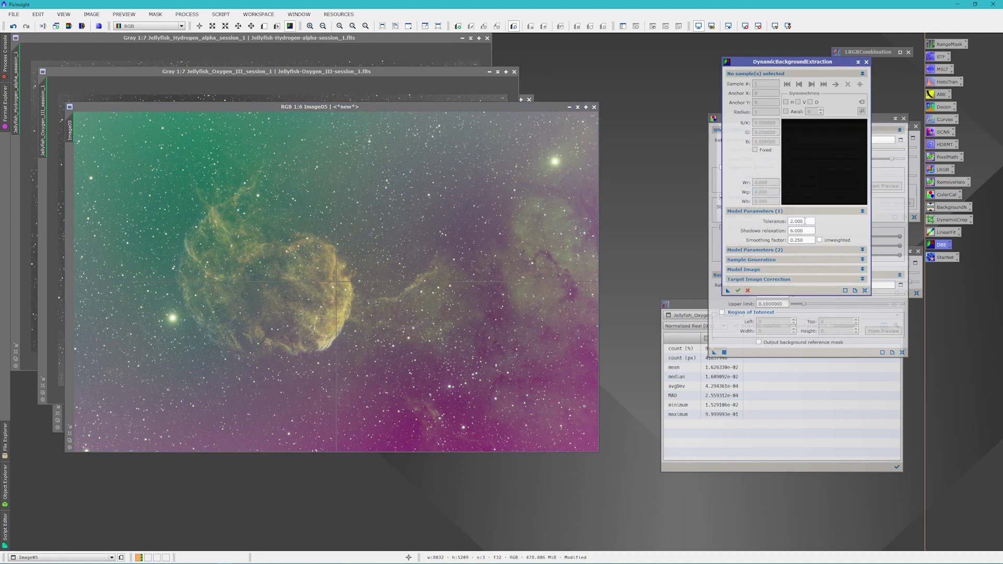
# Generate DBE background samples on Image05 and save the setup as a process icon
pyautogui.click(862, 259)
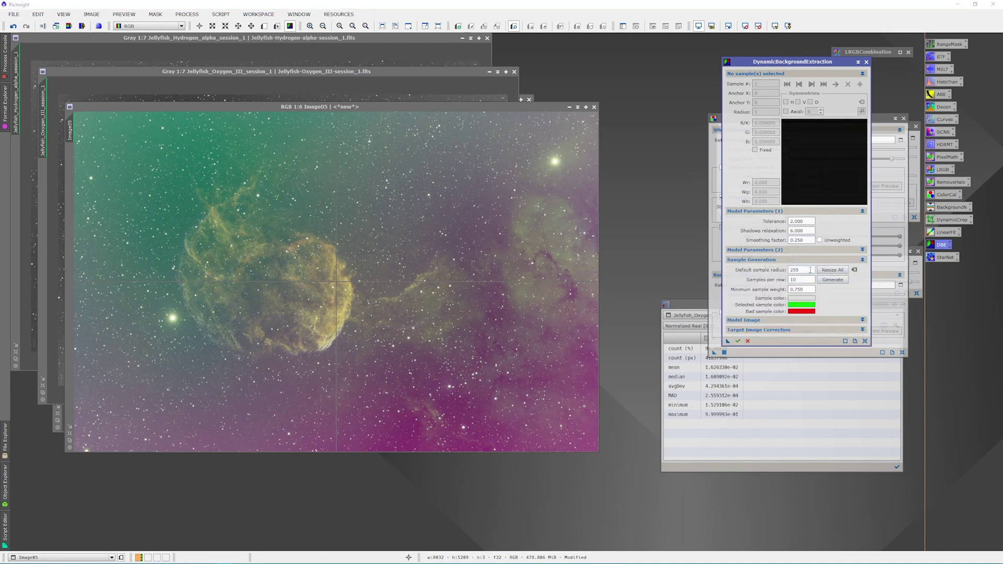
pyautogui.click(832, 280)
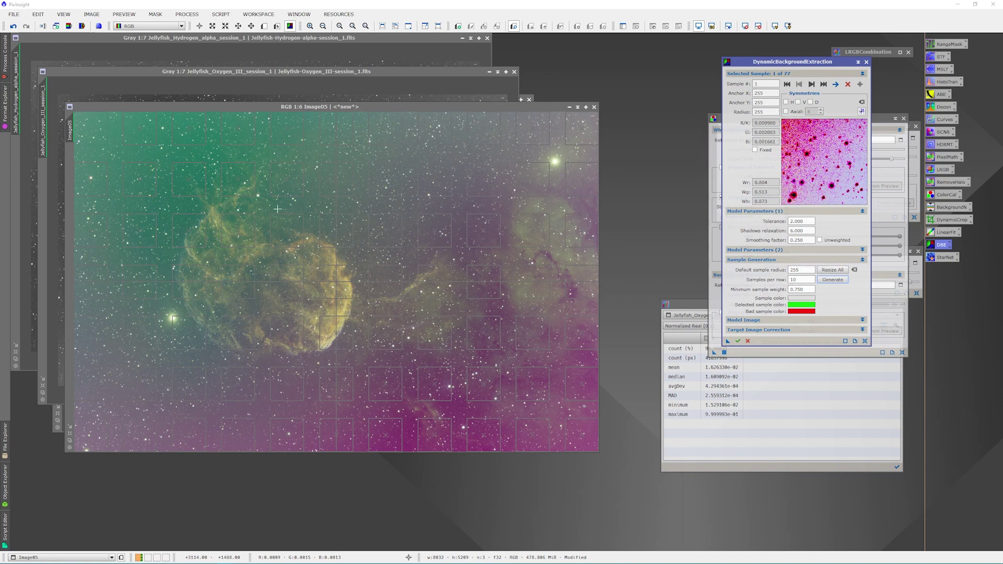
pyautogui.click(199, 185)
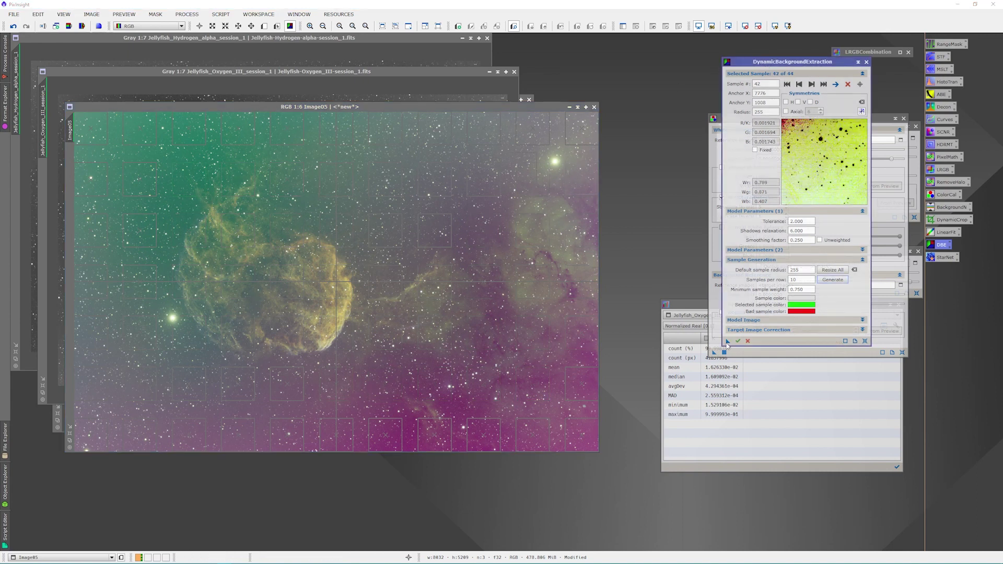
pyautogui.moveTo(728, 340); pyautogui.dragTo(623, 515)
# Apply DBE to Image05 with Division correction, then close and confirm ending the session
pyautogui.click(863, 330)
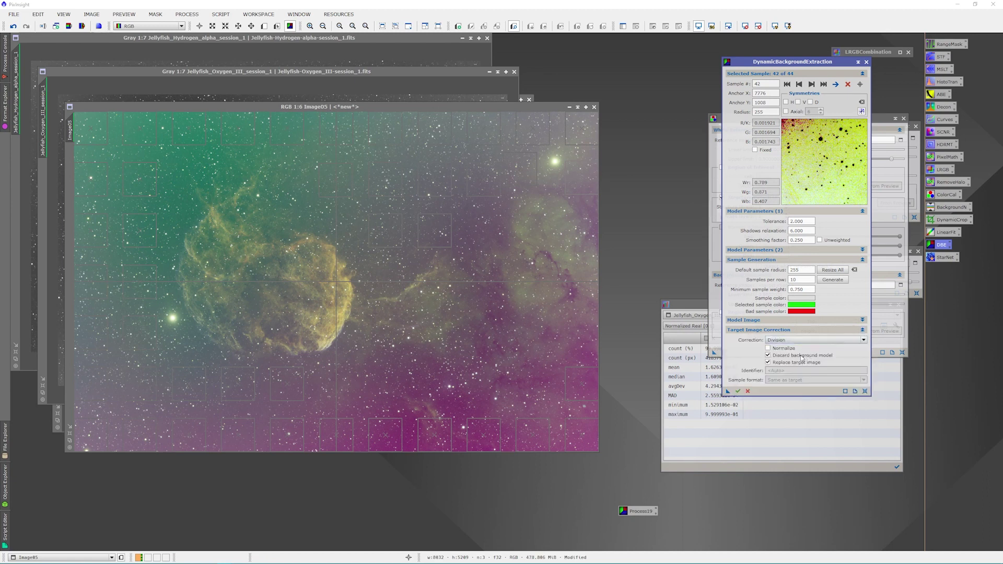
pyautogui.click(738, 392)
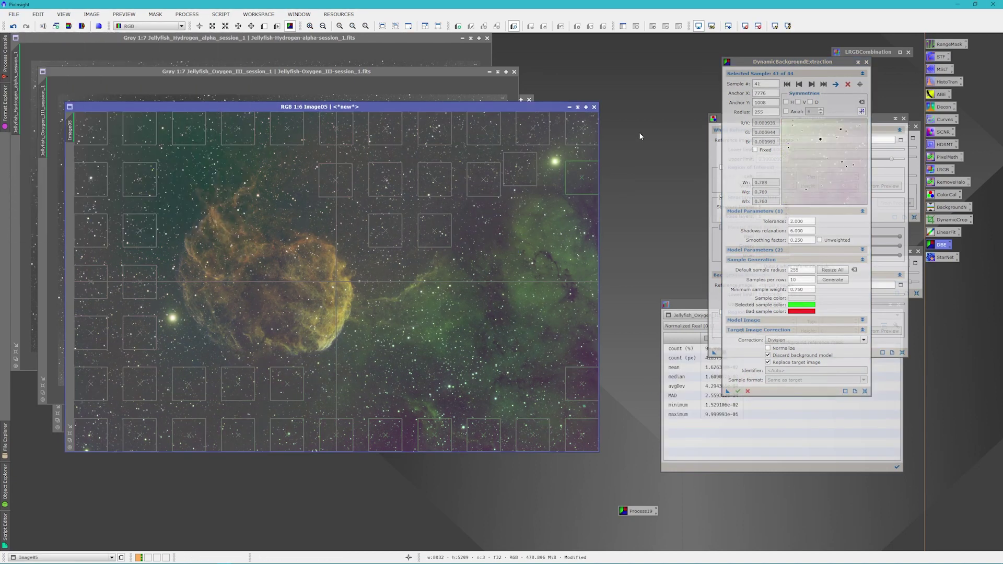
pyautogui.click(866, 63)
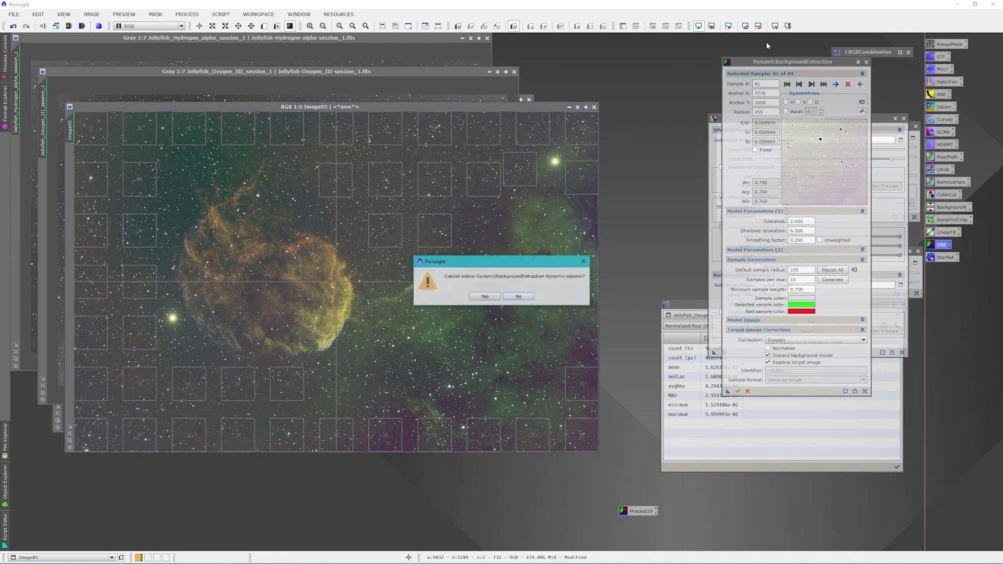
pyautogui.click(486, 300)
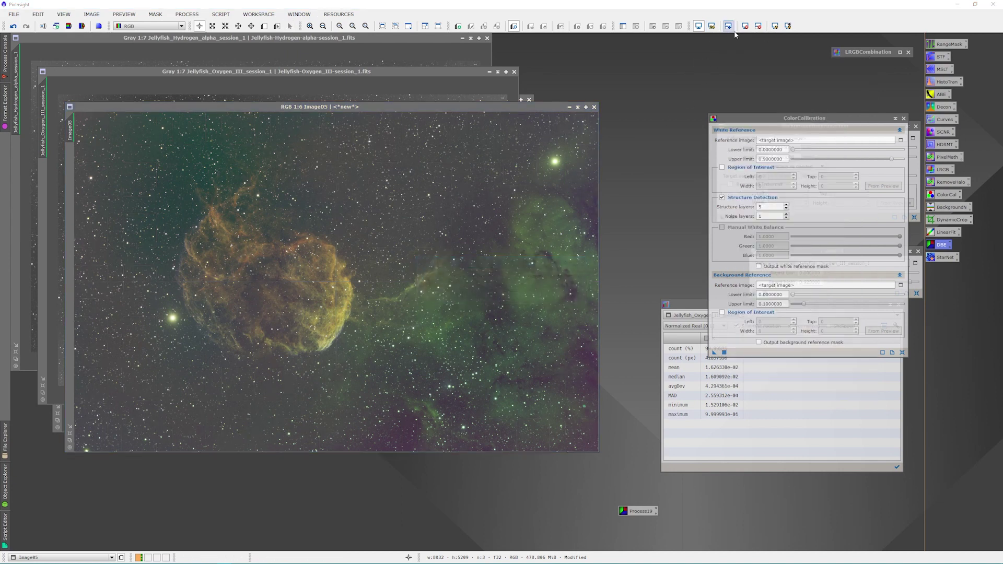
# Reset Image05's STF stretch, then minimize it and move its icon to the workspace top
pyautogui.click(775, 26)
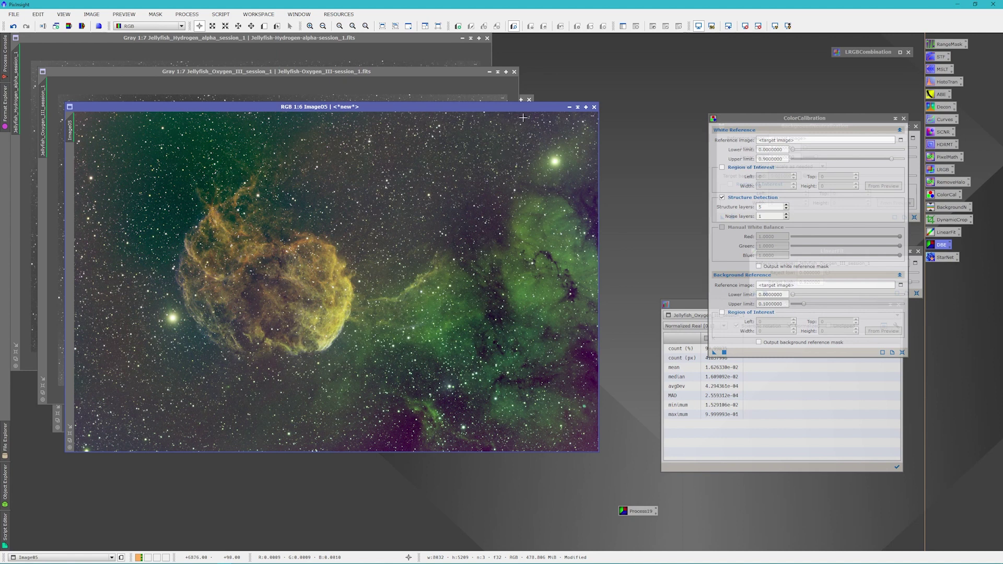
pyautogui.moveTo(538, 110); pyautogui.dragTo(583, 103)
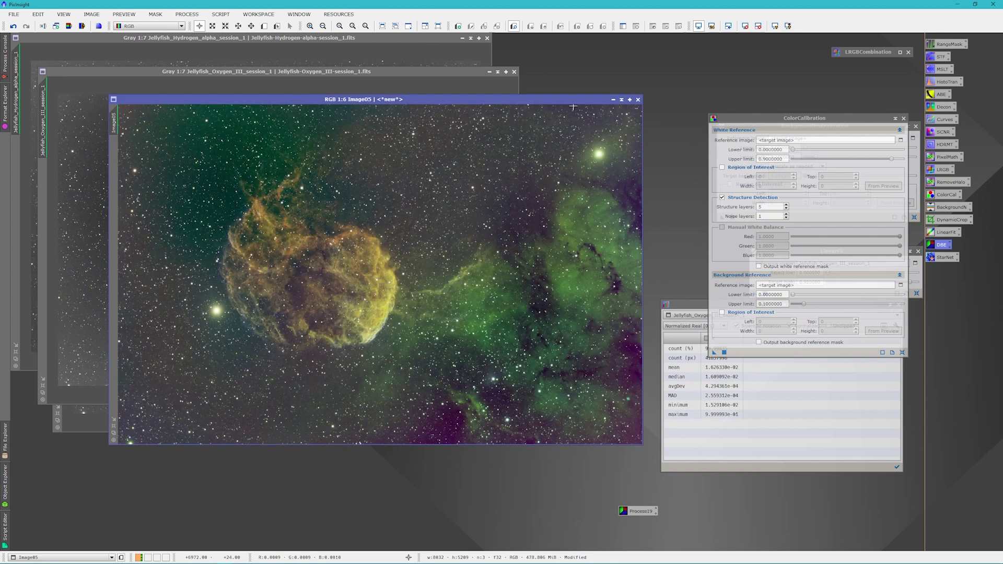
pyautogui.click(614, 100)
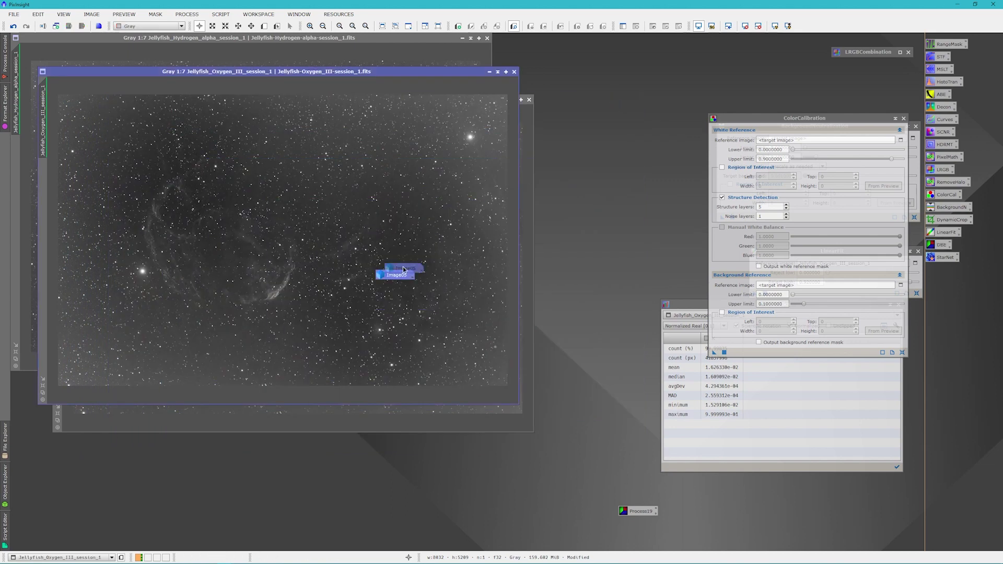
pyautogui.moveTo(395, 274); pyautogui.dragTo(559, 47)
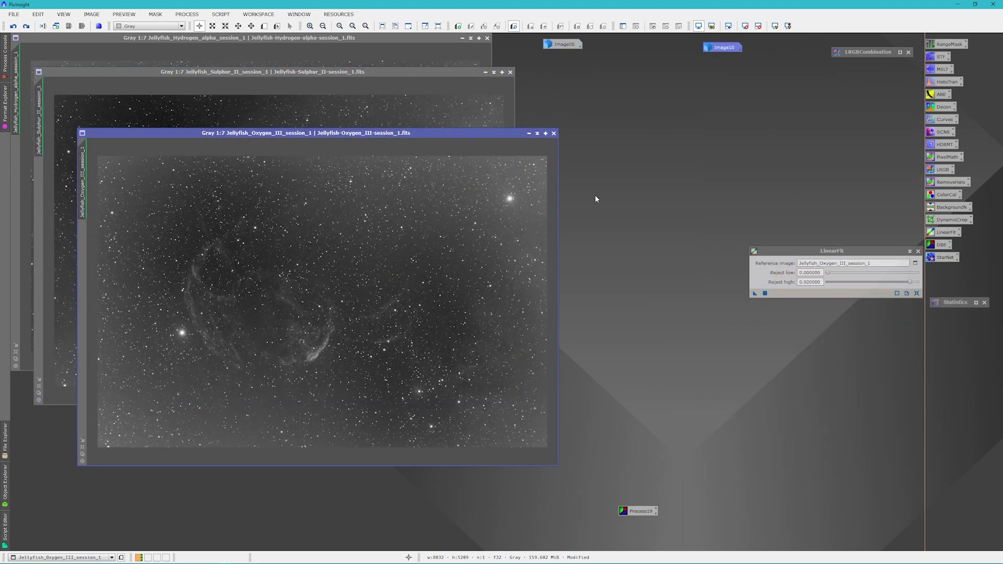
# Reopen LRGBCombination from its icon and apply LinearFit to Sulphur II against Oxygen III
pyautogui.moveTo(459, 135); pyautogui.dragTo(448, 128)
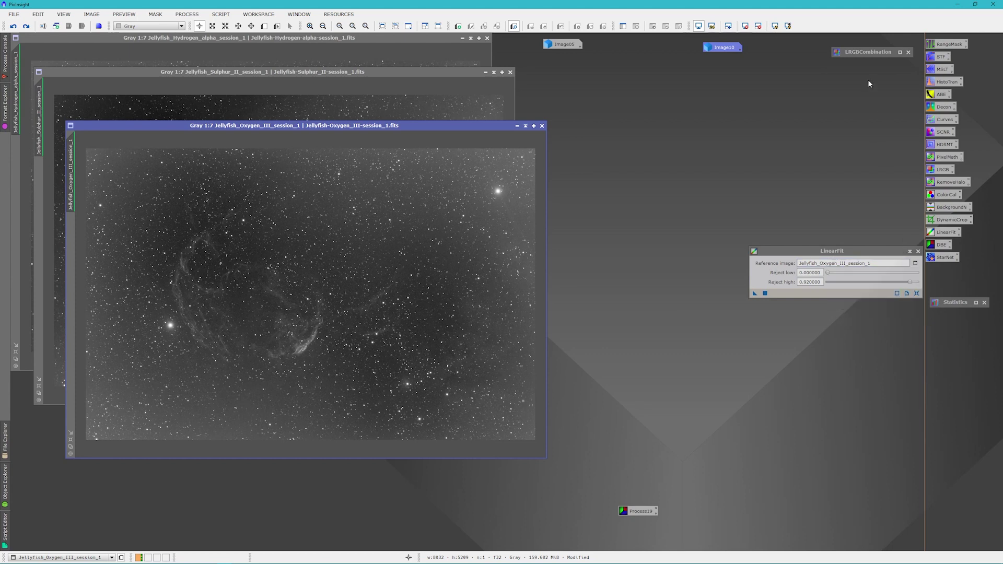
pyautogui.doubleClick(867, 54)
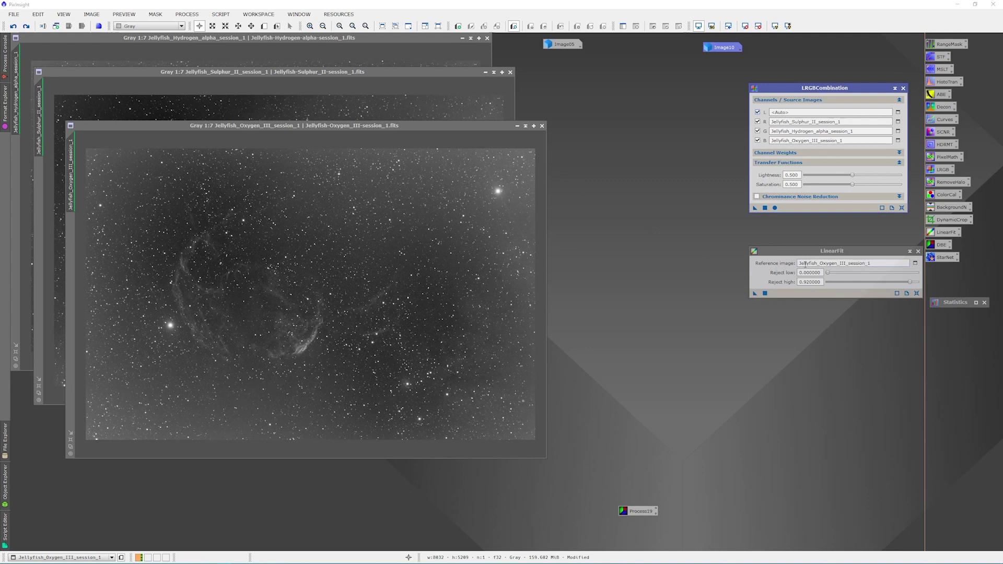
pyautogui.moveTo(754, 296); pyautogui.dragTo(376, 104)
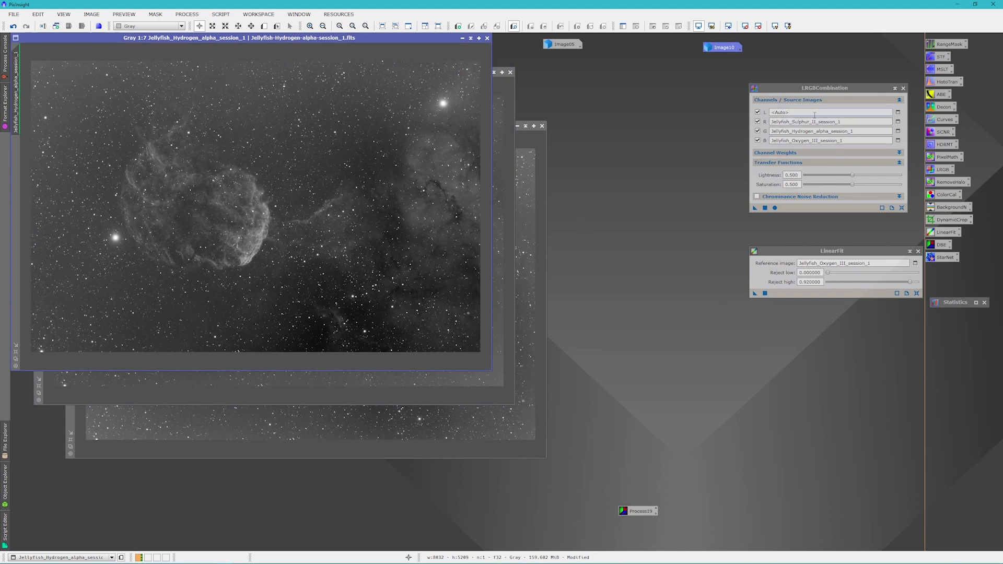
# Combine the S, Ha and O frames into Image12, auto-stretch it, and open the saved DBE icon
pyautogui.click(774, 208)
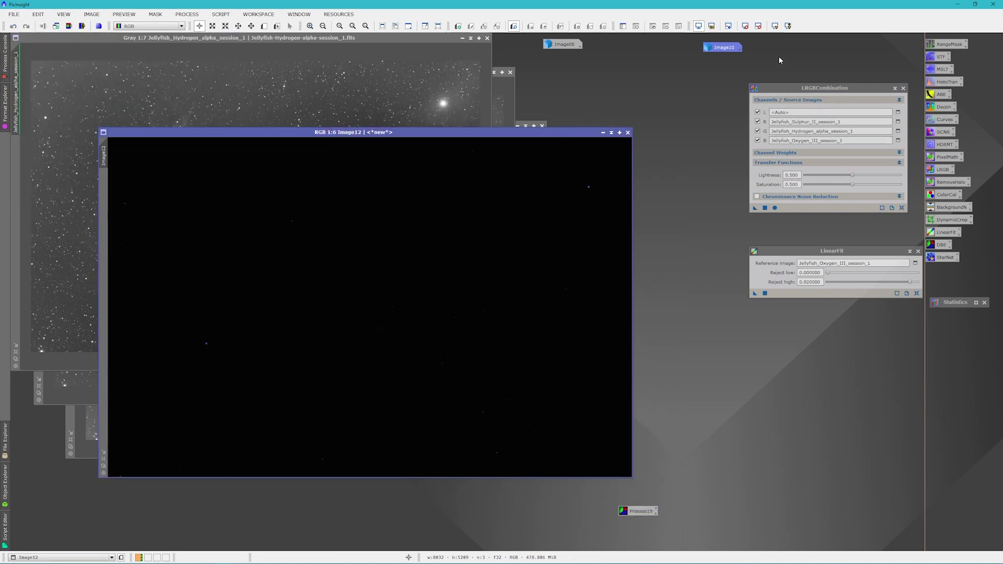
pyautogui.click(775, 26)
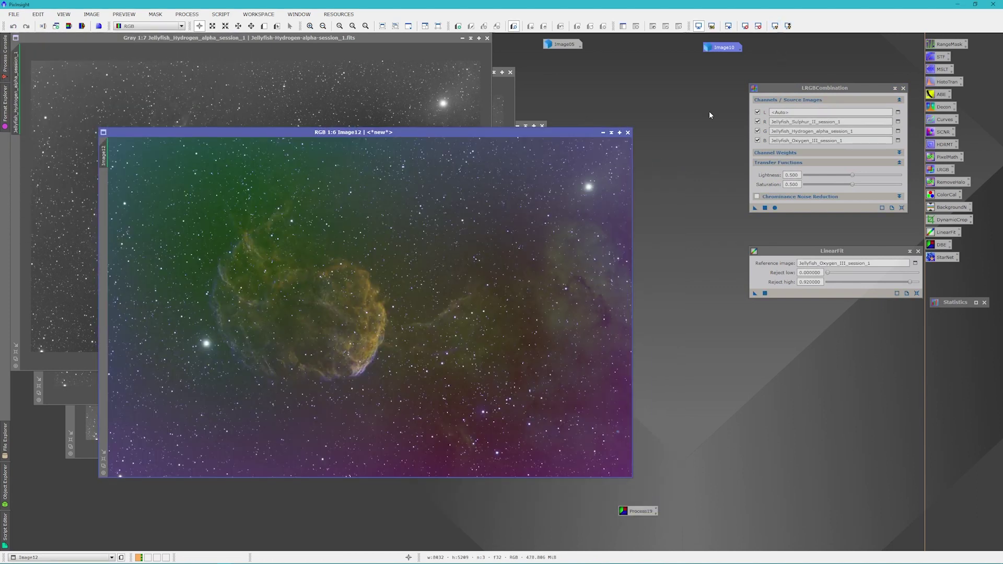
pyautogui.click(640, 511)
pyautogui.doubleClick(641, 512)
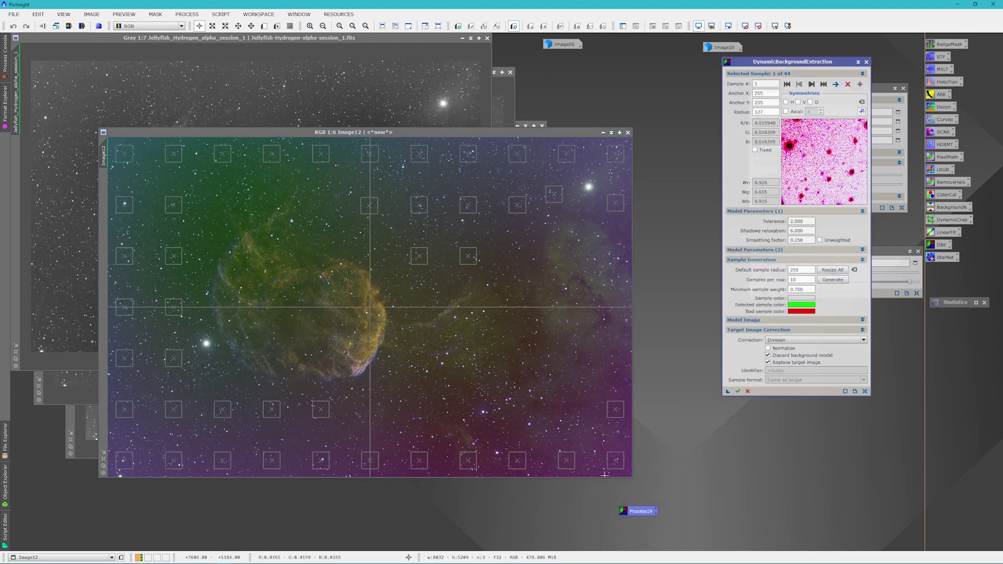
# Run DBE on Image12, abandon the session, and view Image12 auto-stretched
pyautogui.click(738, 391)
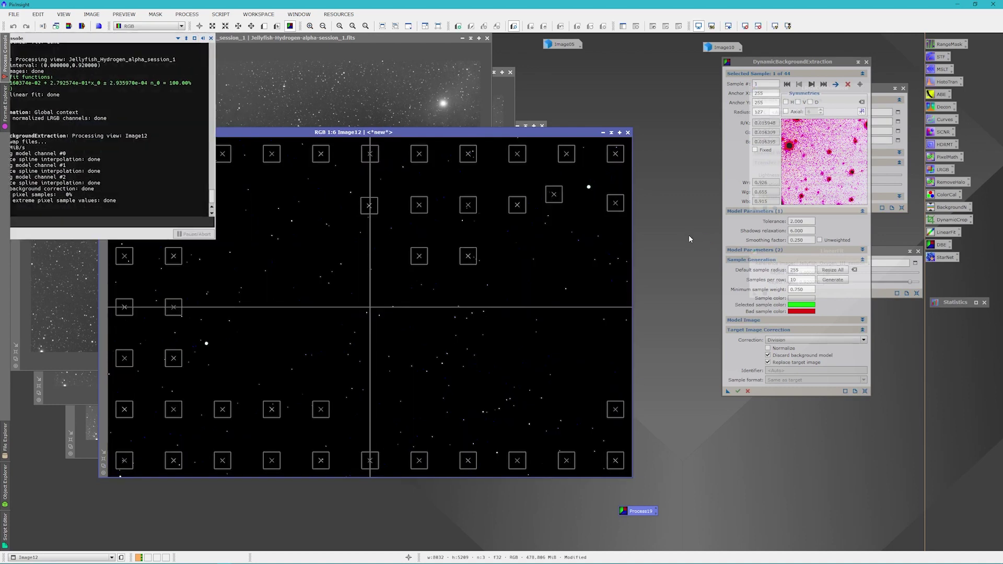
pyautogui.click(866, 62)
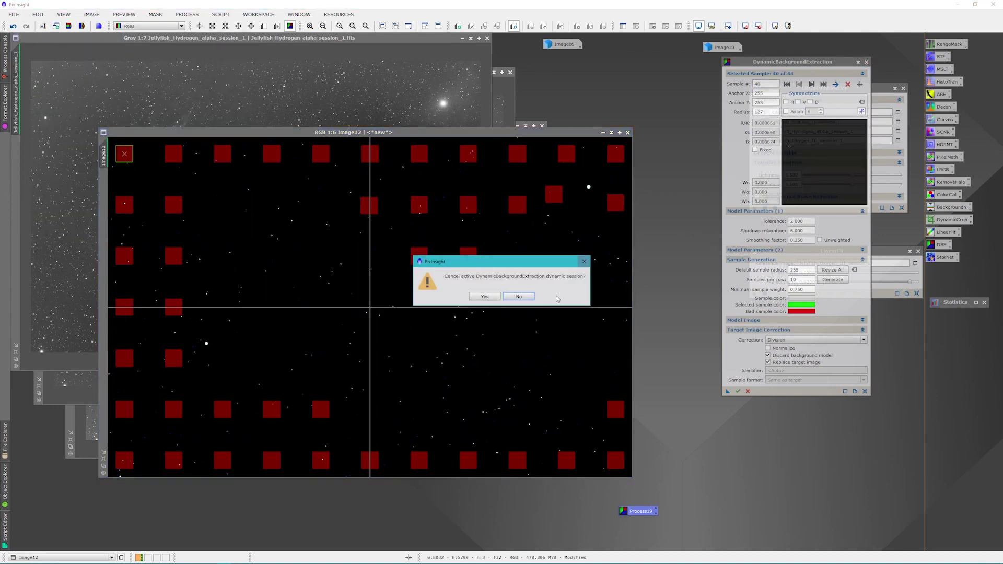
pyautogui.click(491, 296)
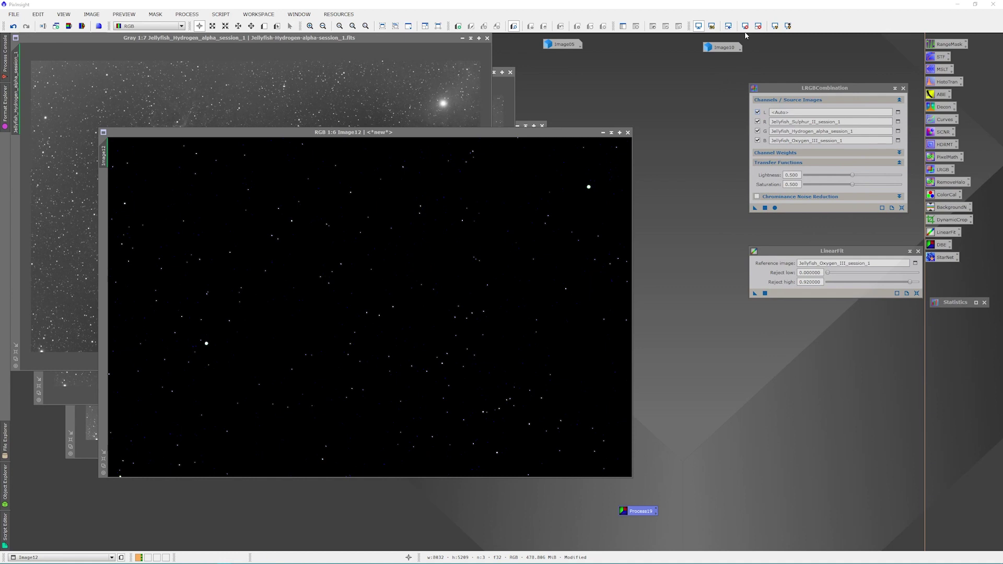
pyautogui.click(758, 27)
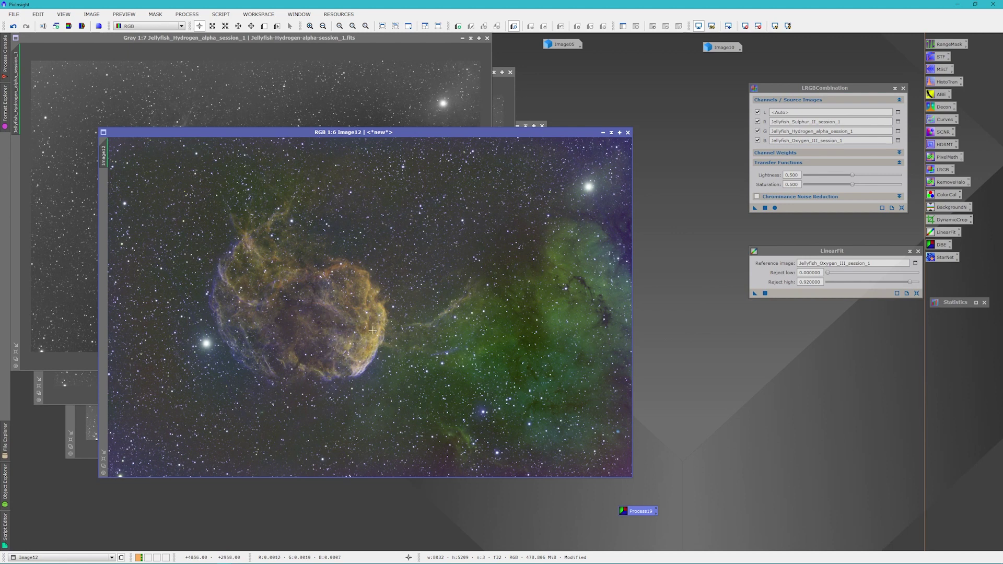
pyautogui.doubleClick(945, 208)
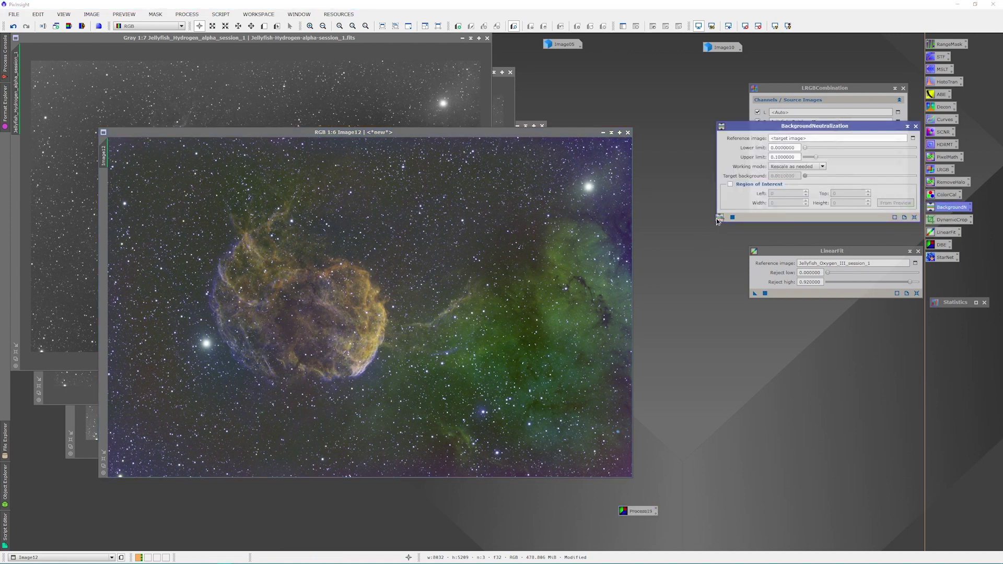
# Apply BackgroundNeutralization to Image12, then reposition its window and minimize it to an icon
pyautogui.moveTo(717, 220); pyautogui.dragTo(447, 212)
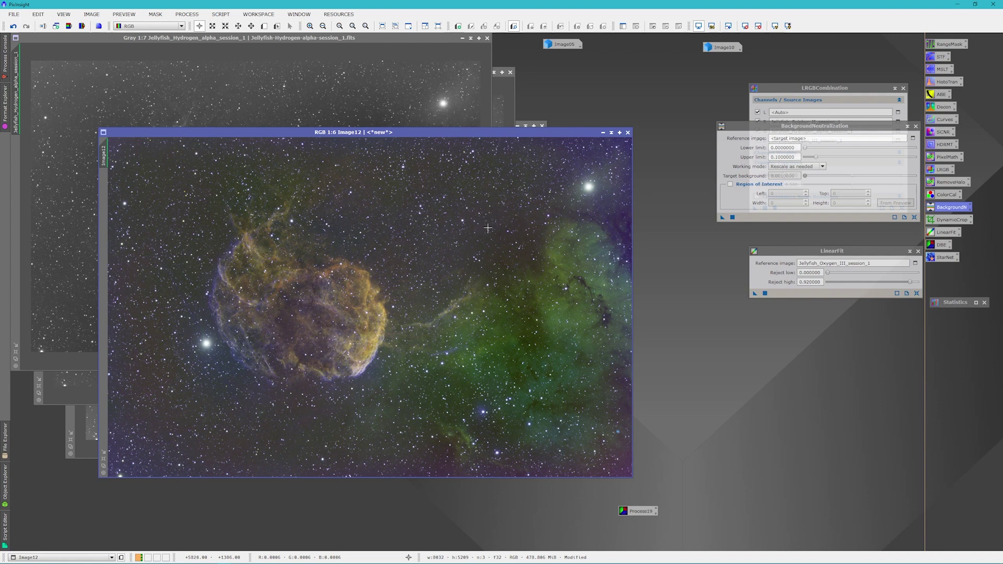
pyautogui.moveTo(512, 133); pyautogui.dragTo(498, 89)
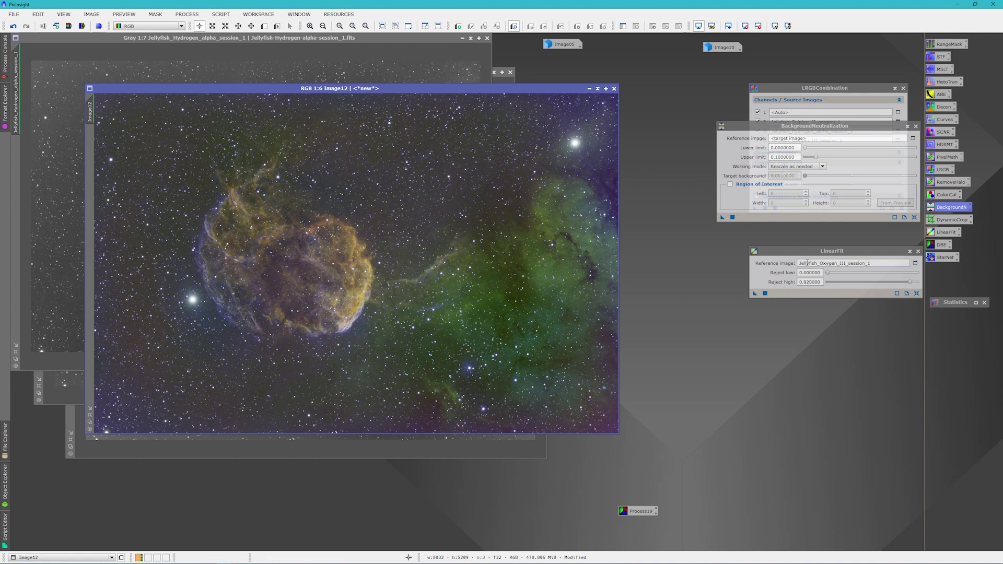
pyautogui.moveTo(807, 263)
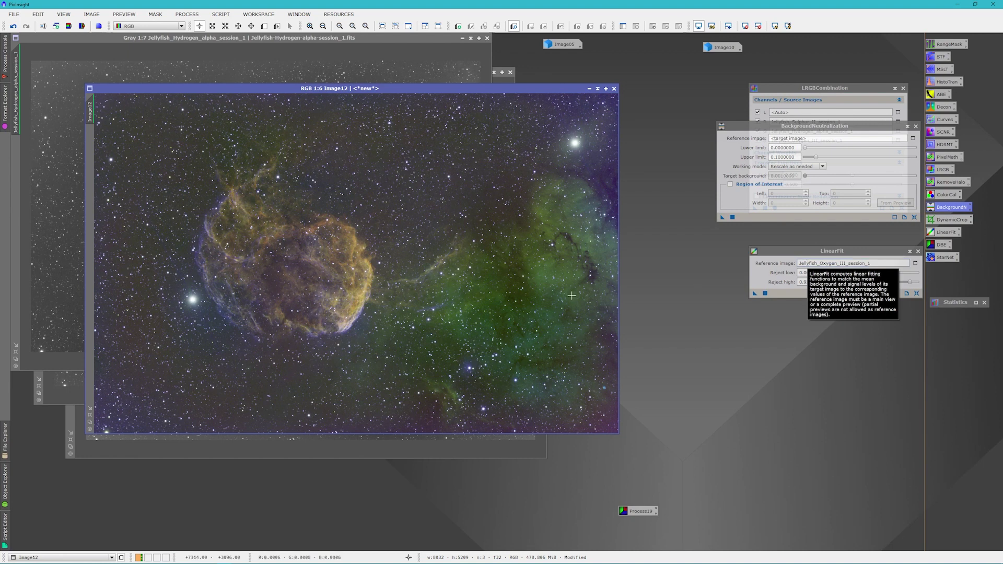
pyautogui.moveTo(532, 90); pyautogui.dragTo(579, 95)
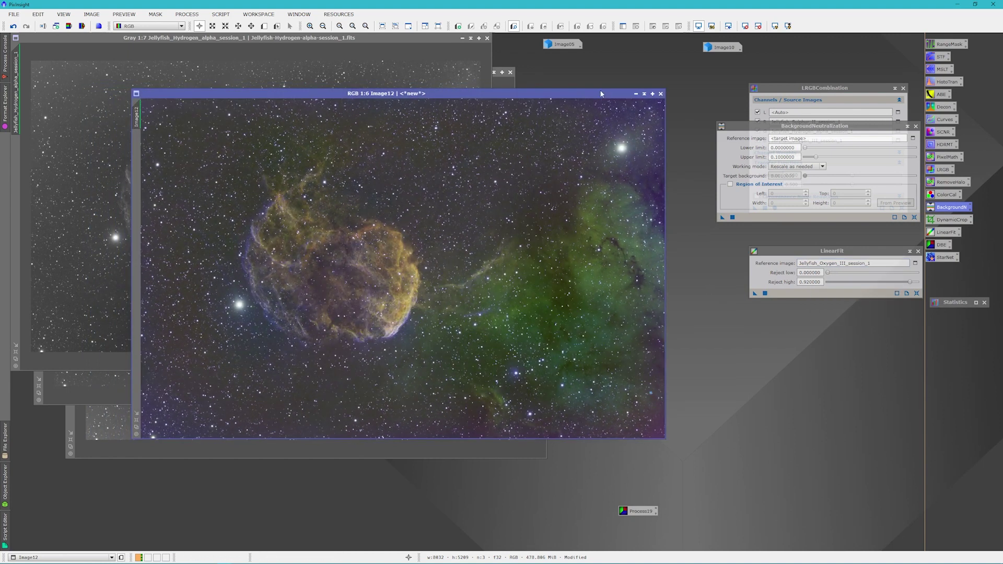
pyautogui.click(643, 95)
# Park the Image12 icon, undo LinearFit on Hydrogen-alpha and Sulphur II, and re-auto-stretch both
pyautogui.moveTo(632, 140); pyautogui.dragTo(641, 48)
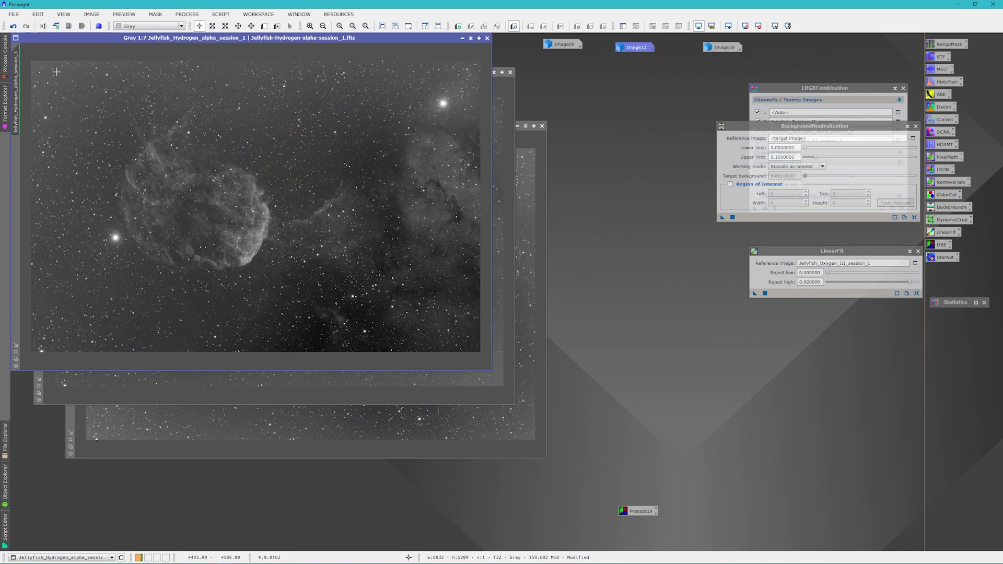
pyautogui.rightClick(19, 83)
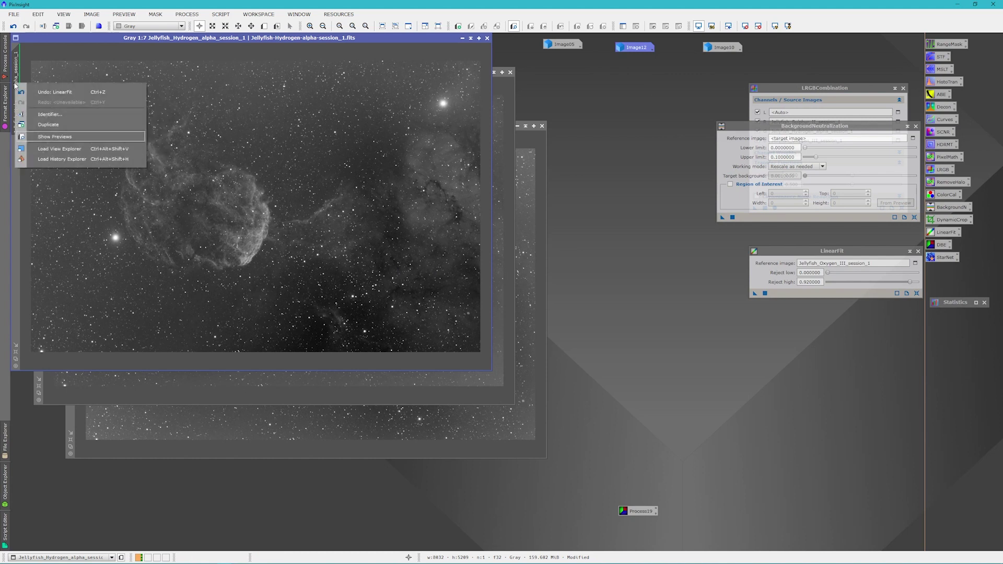
pyautogui.click(47, 90)
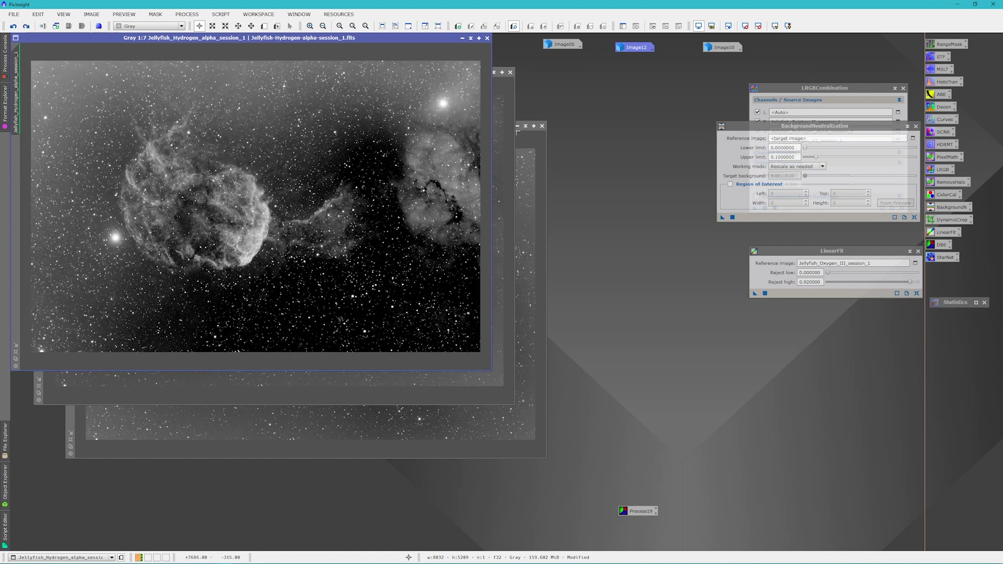
pyautogui.click(503, 131)
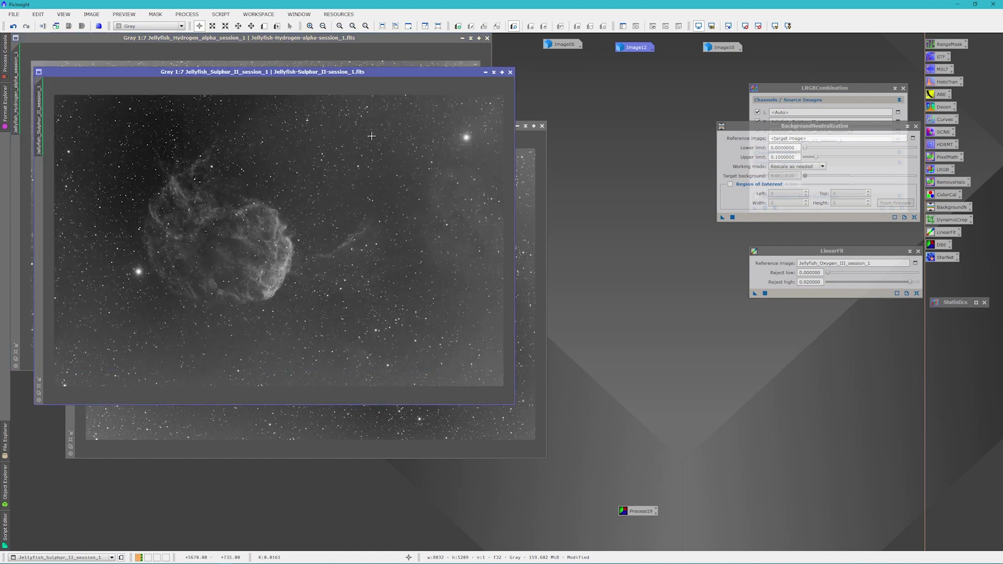
pyautogui.rightClick(40, 111)
pyautogui.click(61, 123)
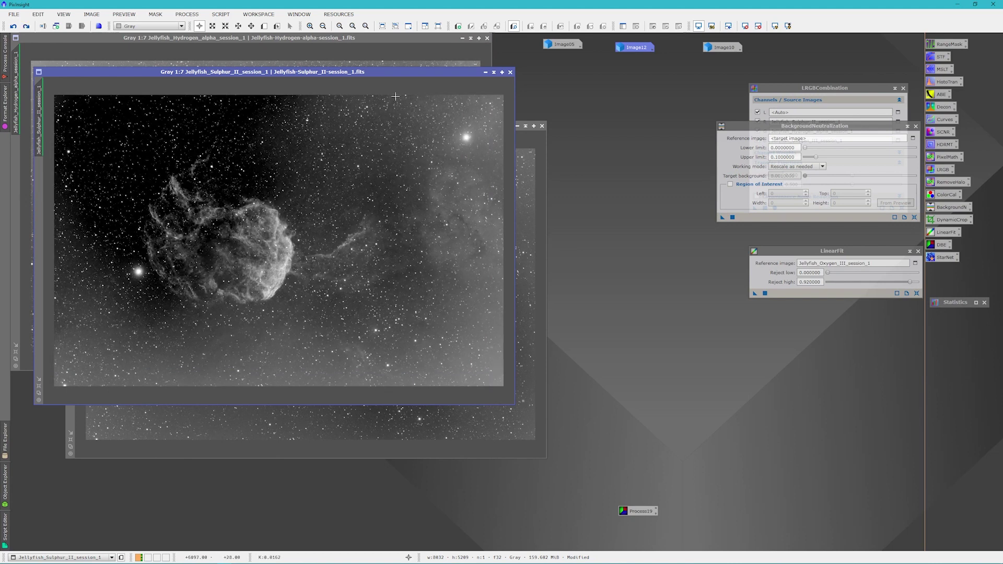
pyautogui.click(745, 26)
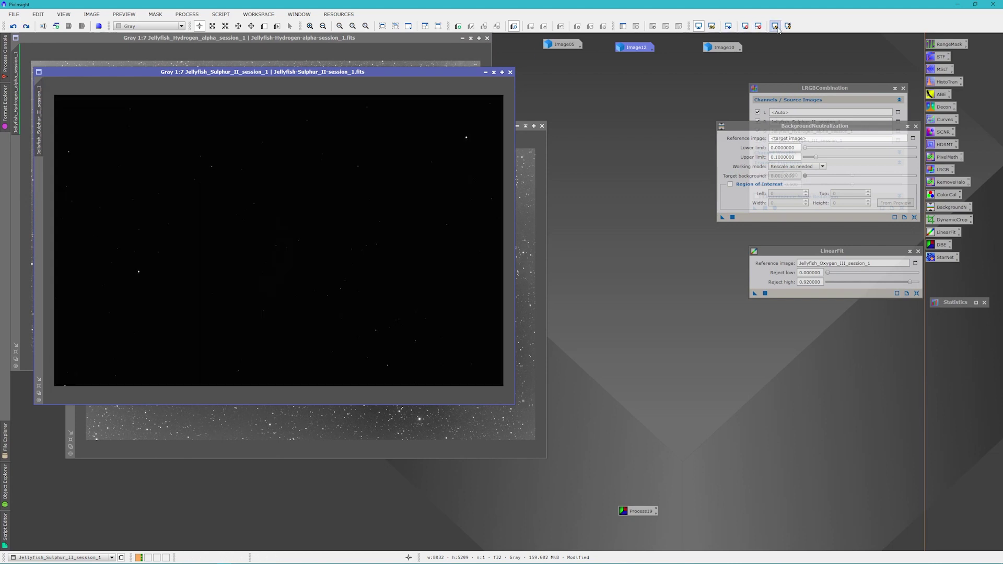
pyautogui.click(776, 27)
pyautogui.click(341, 39)
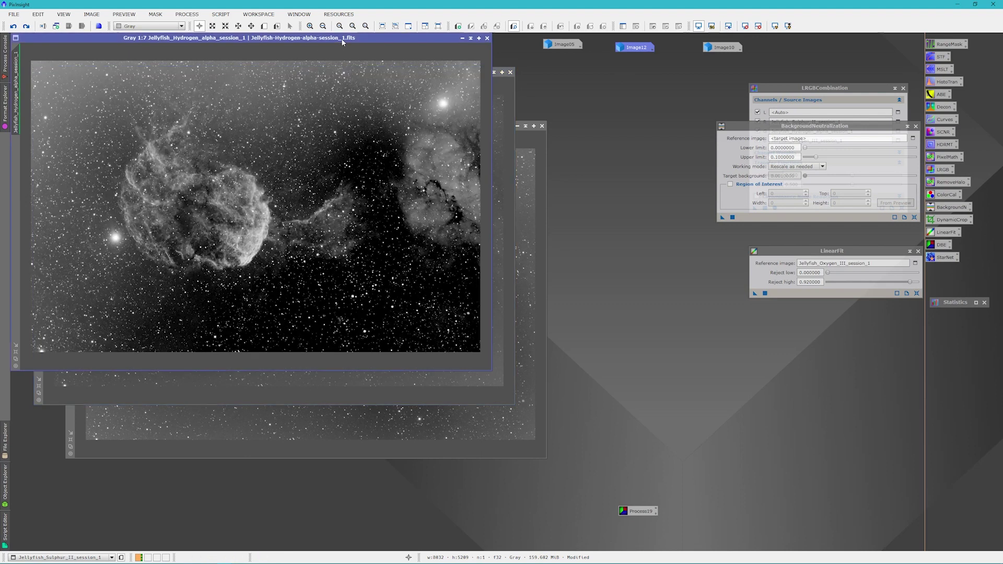
pyautogui.click(745, 26)
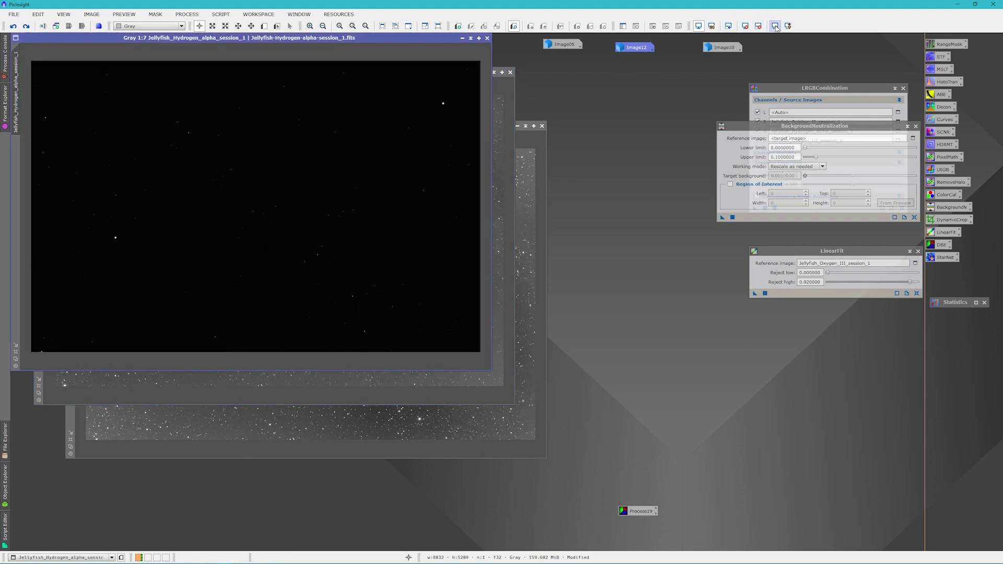
pyautogui.click(775, 26)
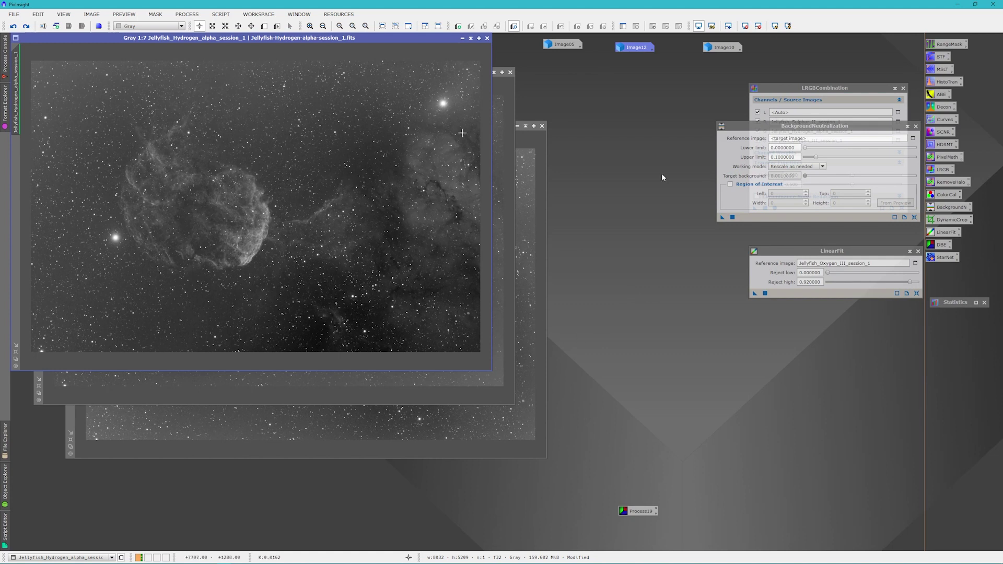
# Set Jellyfish_Sulphur_II_session_1 as the LinearFit reference and apply it to Hydrogen-alpha
pyautogui.click(914, 263)
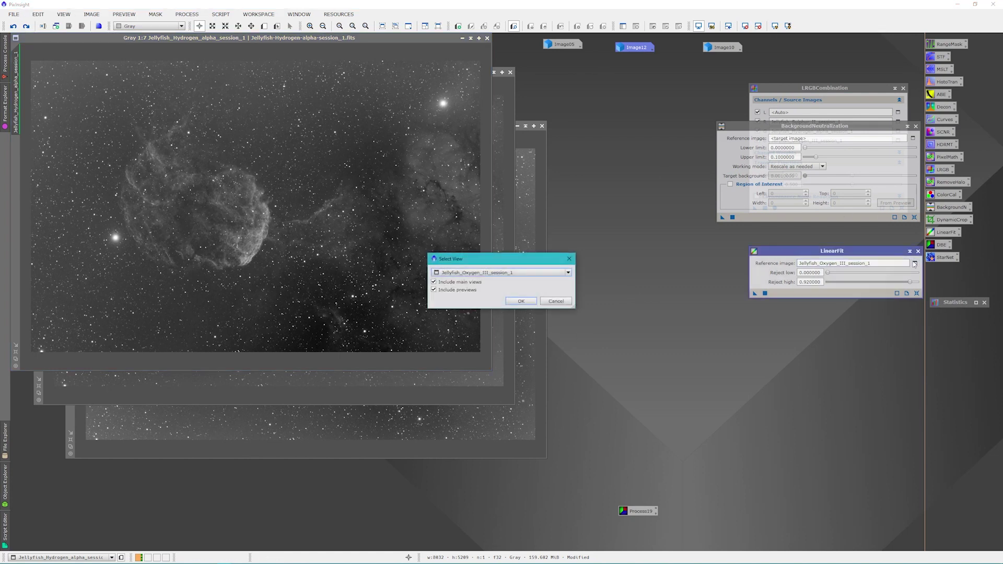
pyautogui.click(567, 272)
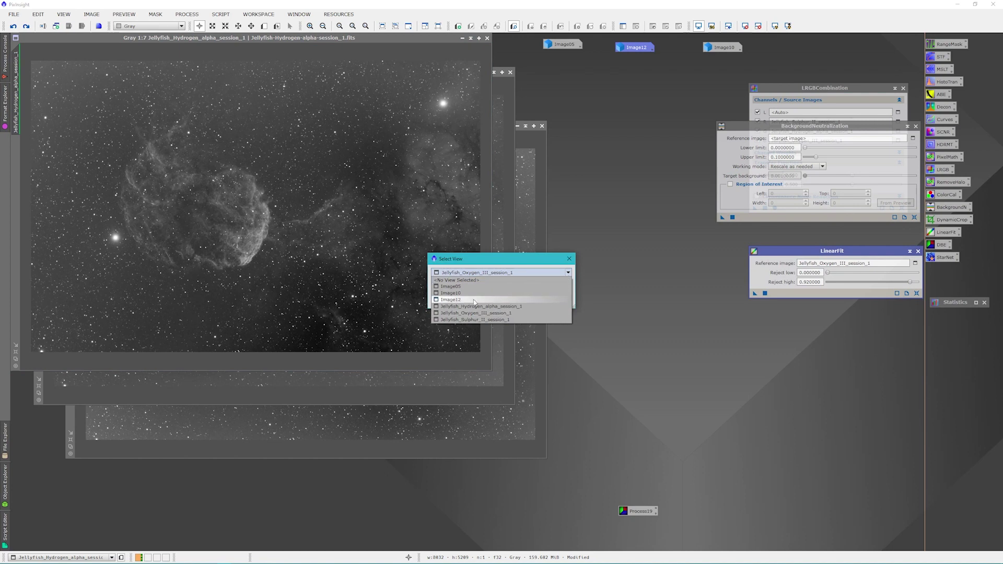
pyautogui.click(480, 319)
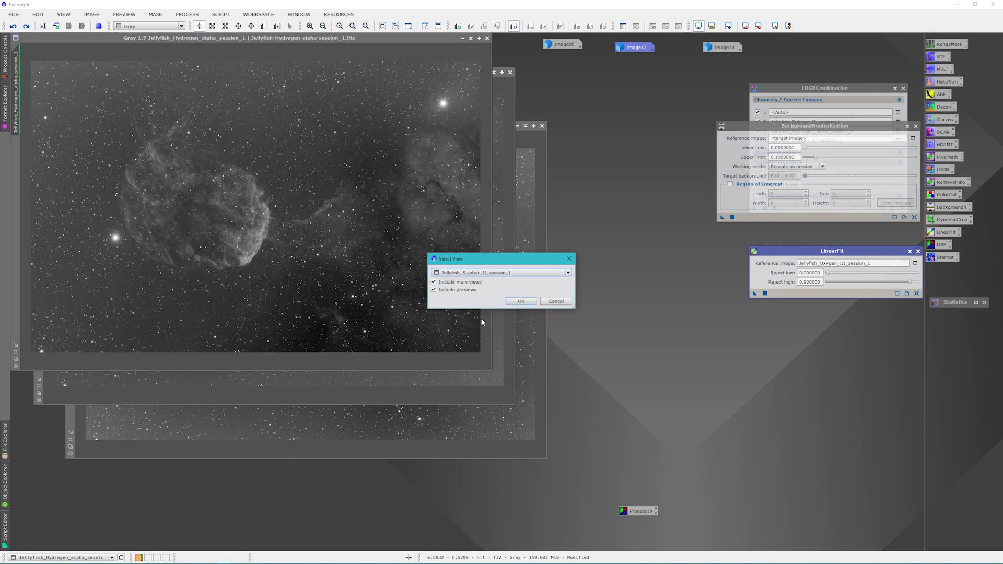
pyautogui.click(520, 301)
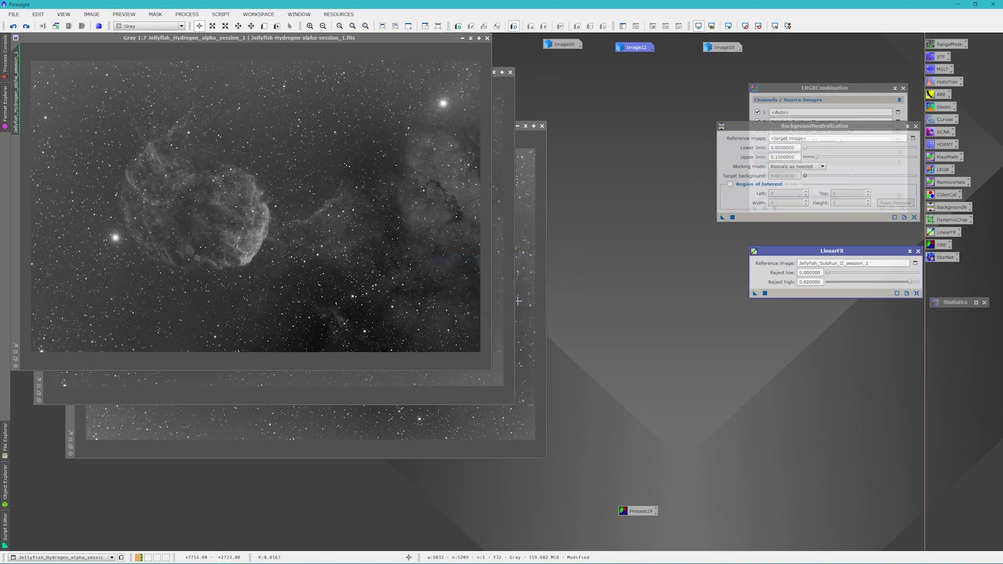
pyautogui.click(766, 294)
pyautogui.moveTo(754, 293); pyautogui.dragTo(260, 214)
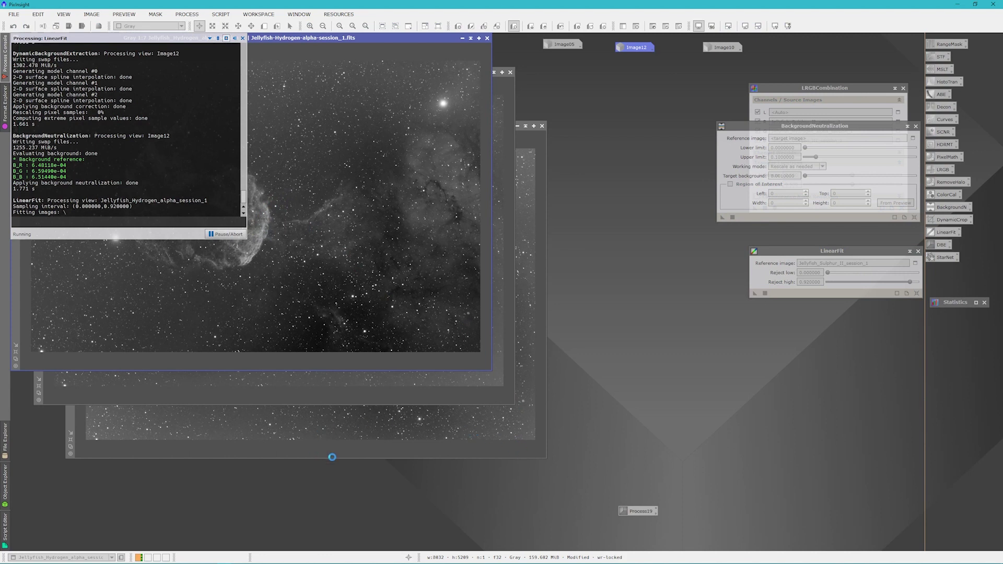
# Build Image14 from Sulphur II, Hydrogen-alpha and Oxygen III with LRGBCombination, then auto-stretch it
pyautogui.click(330, 456)
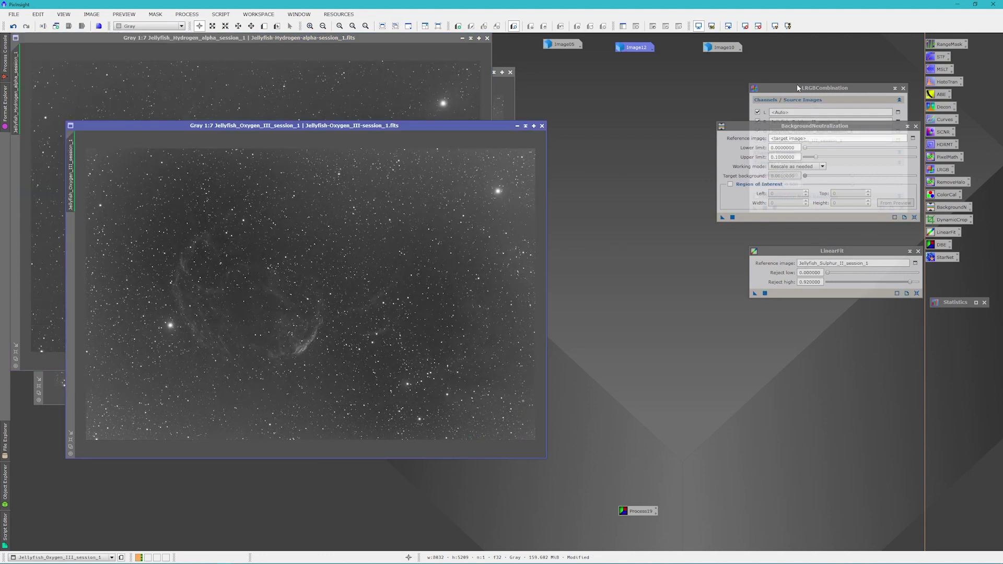
pyautogui.click(797, 87)
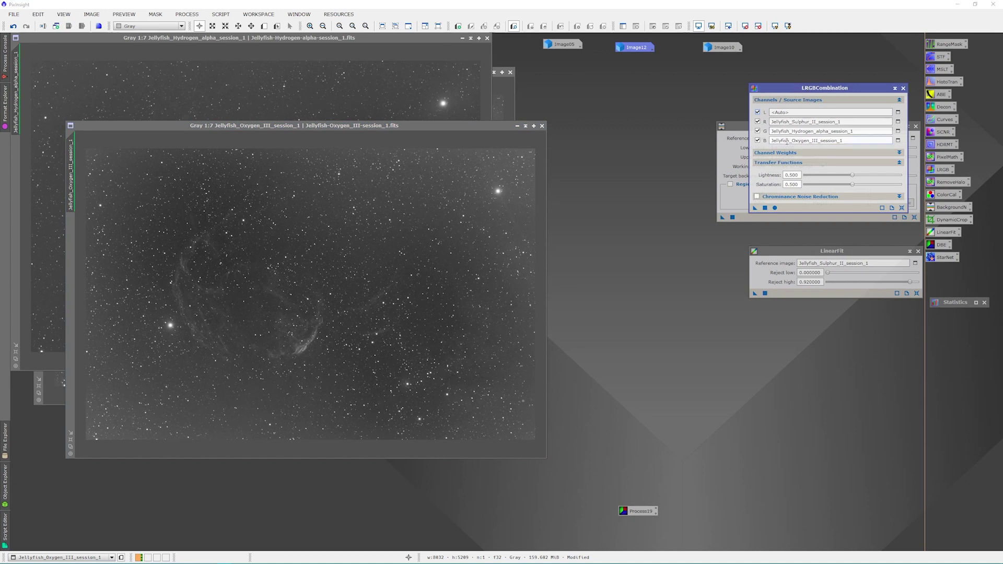
pyautogui.click(776, 208)
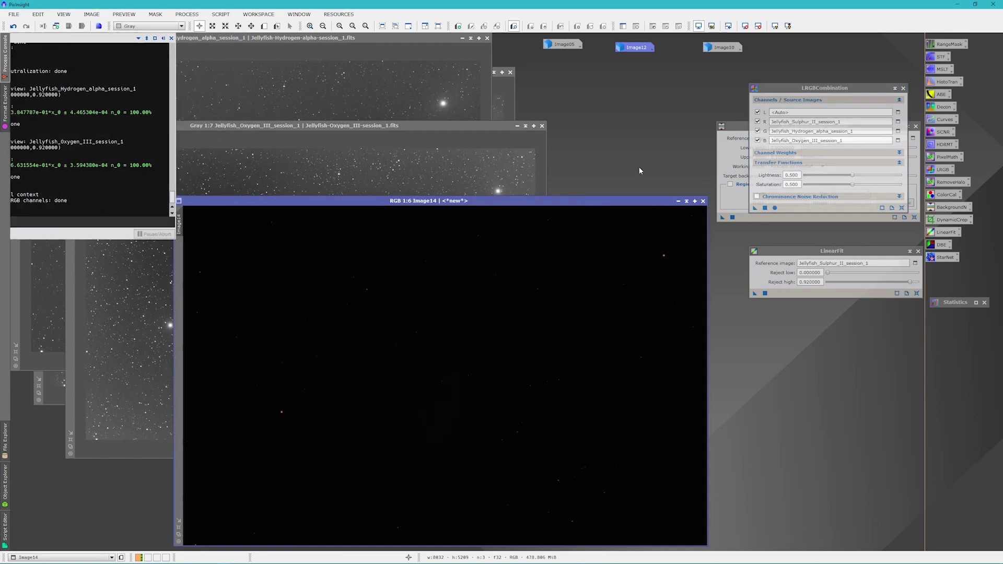
pyautogui.hotkey('ctrl', 'a')
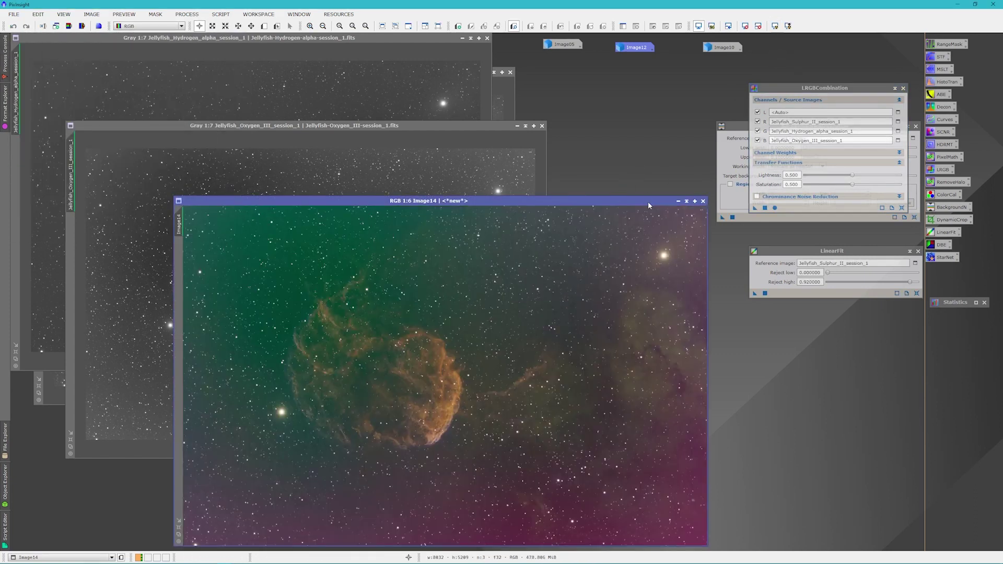
pyautogui.moveTo(648, 205); pyautogui.dragTo(560, 102)
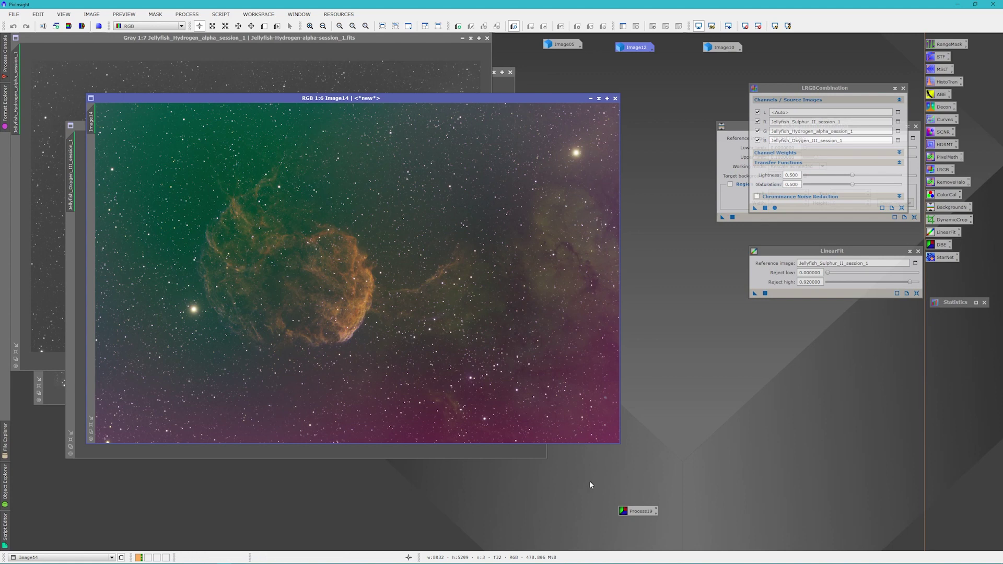
# Run the saved DBE on Image14, end the DBE session, and auto-stretch Image14
pyautogui.doubleClick(630, 511)
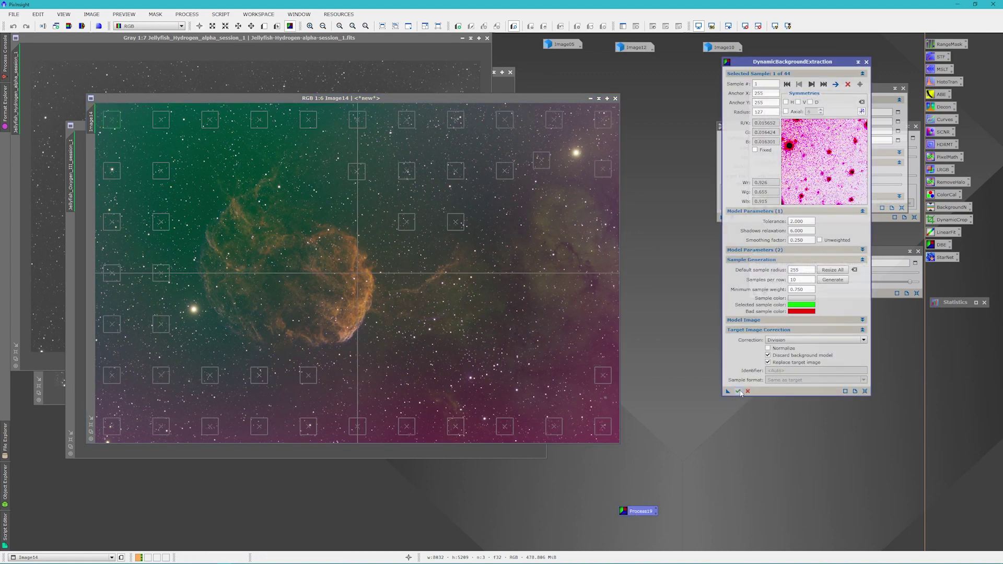
pyautogui.click(738, 391)
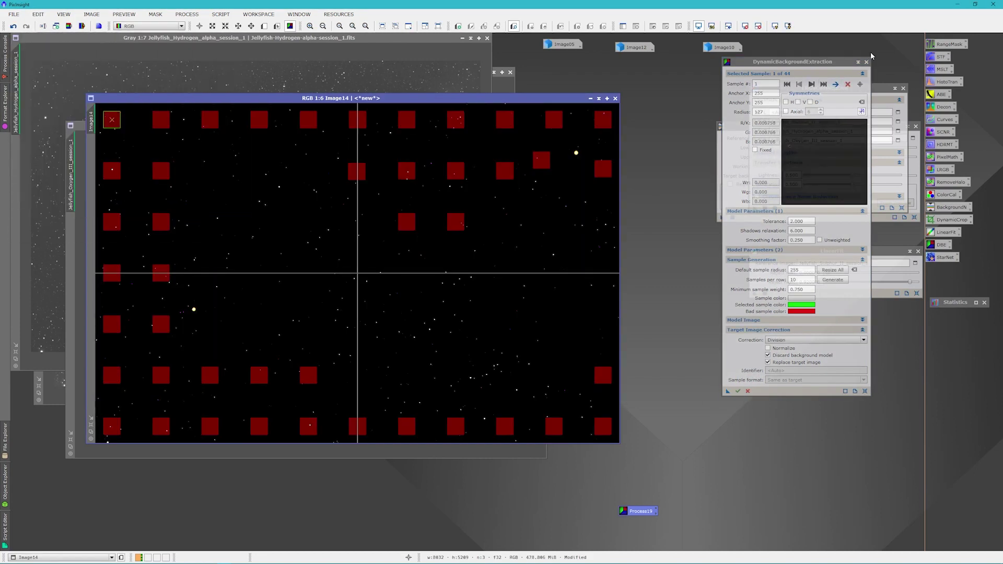
pyautogui.click(866, 62)
pyautogui.click(485, 297)
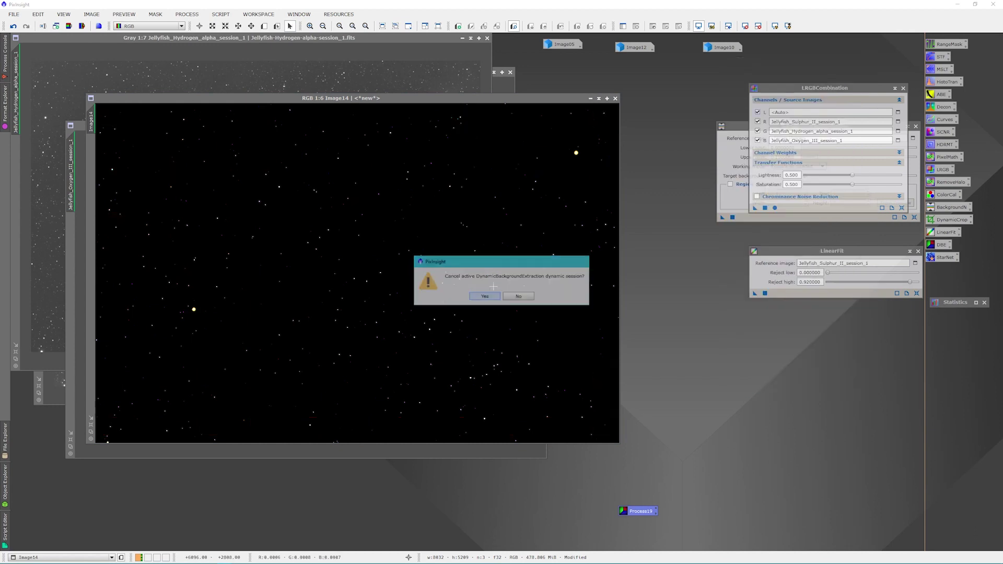
pyautogui.click(776, 27)
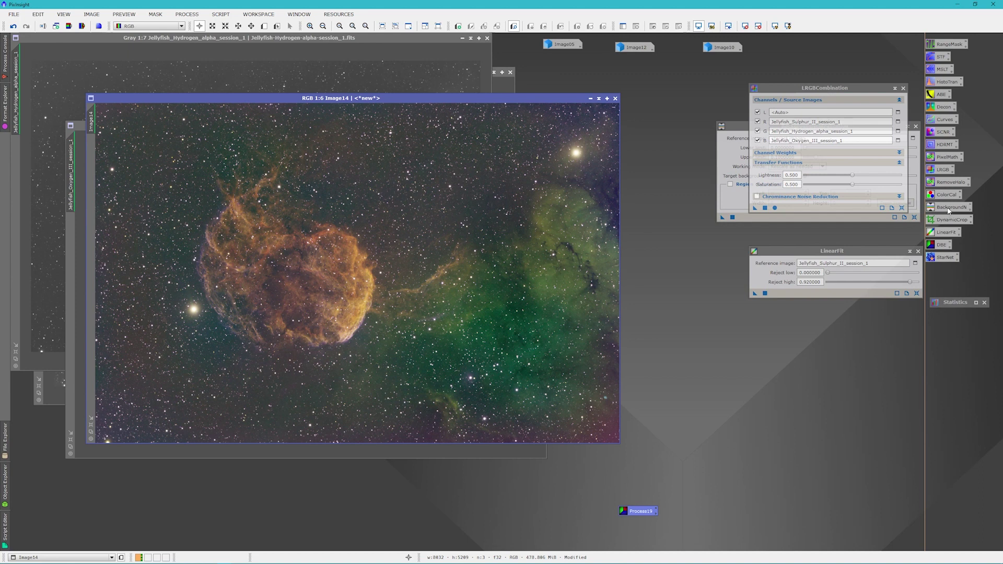
# Apply BackgroundNeutralization to Image14 and restore Image12 from its icon
pyautogui.doubleClick(948, 208)
pyautogui.moveTo(723, 217); pyautogui.dragTo(462, 183)
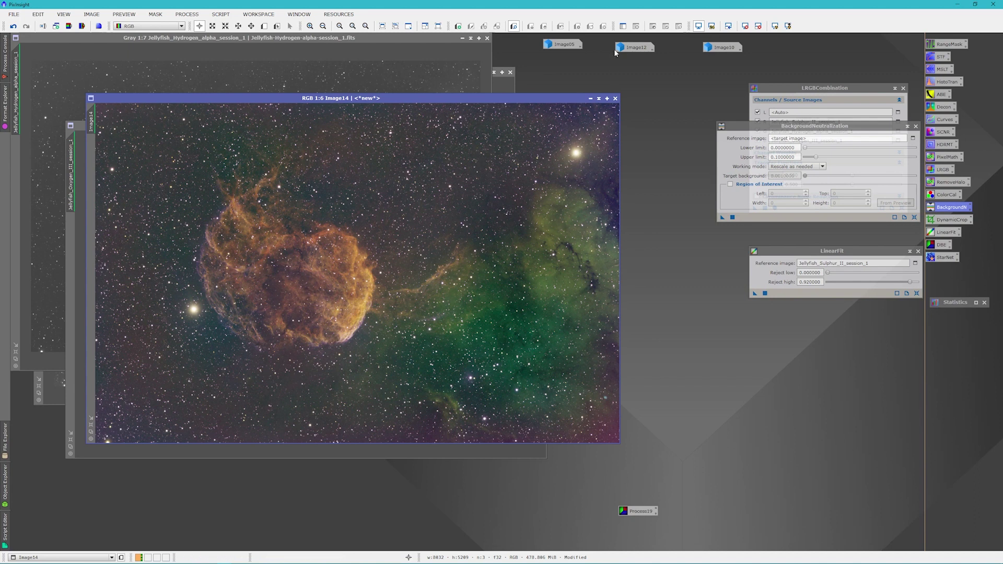
pyautogui.doubleClick(636, 47)
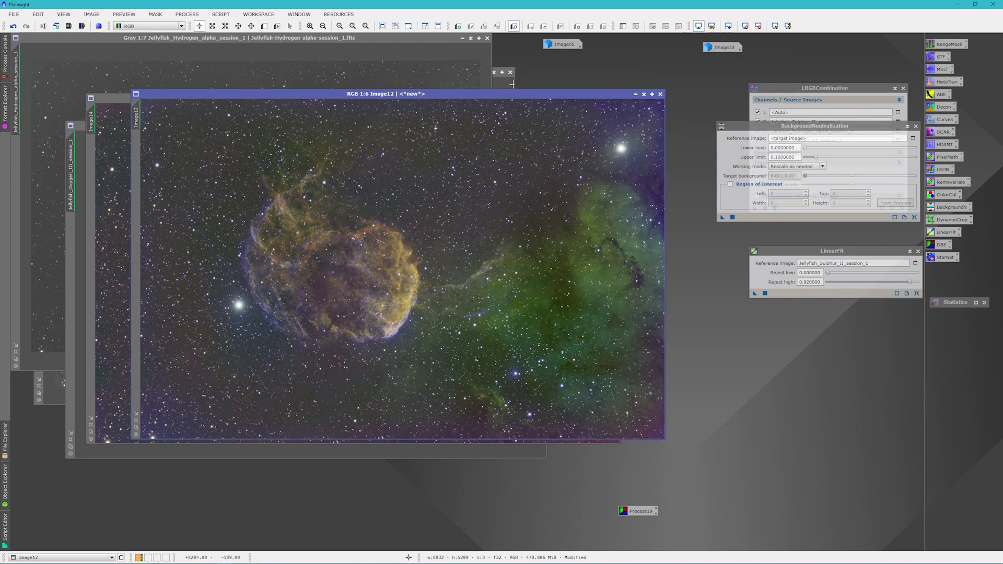
# Collapse the BackgroundNeutralization, LinearFit and LRGBCombination windows and arrange Image12 beside Image14
pyautogui.moveTo(399, 96); pyautogui.dragTo(595, 152)
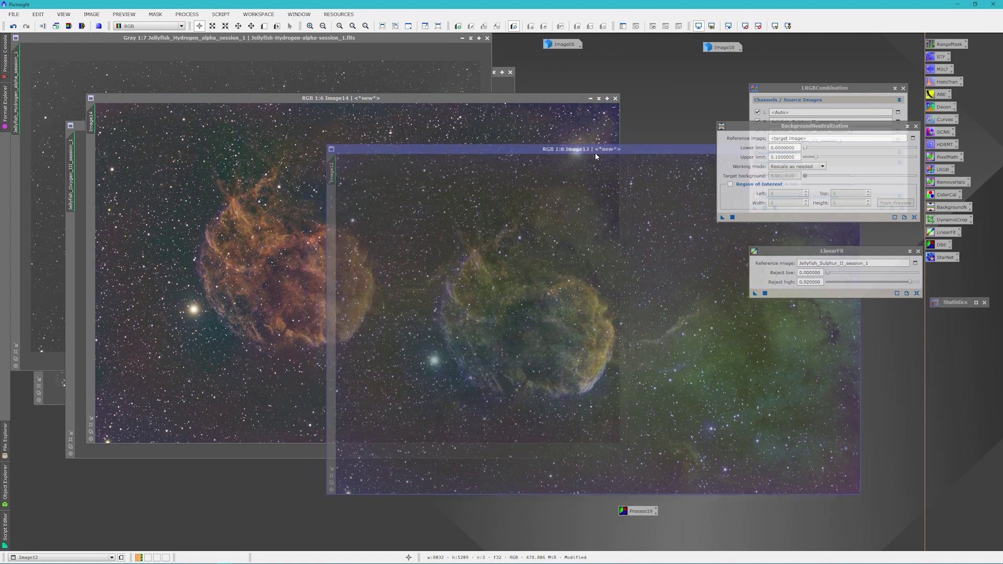
pyautogui.click(908, 126)
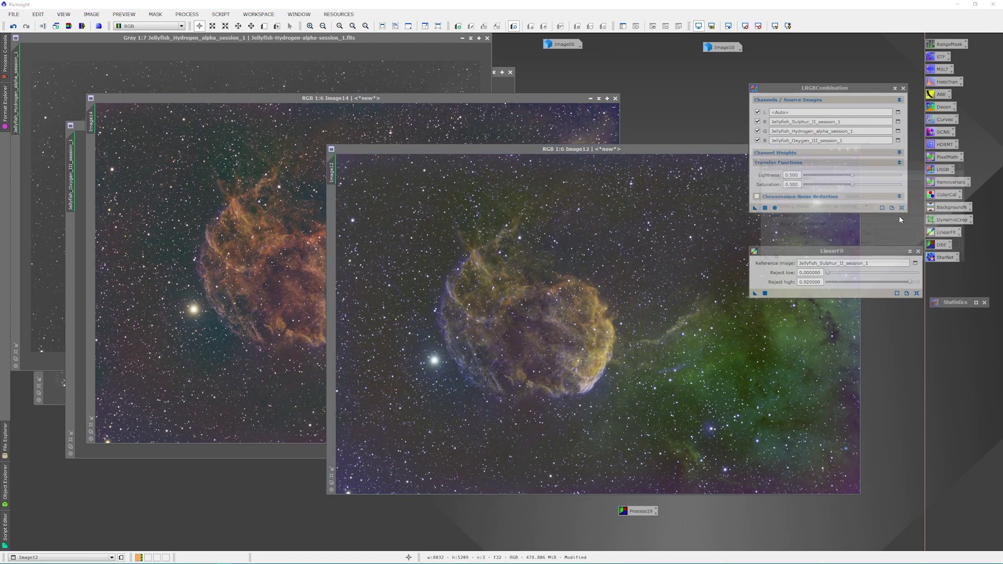
pyautogui.click(910, 250)
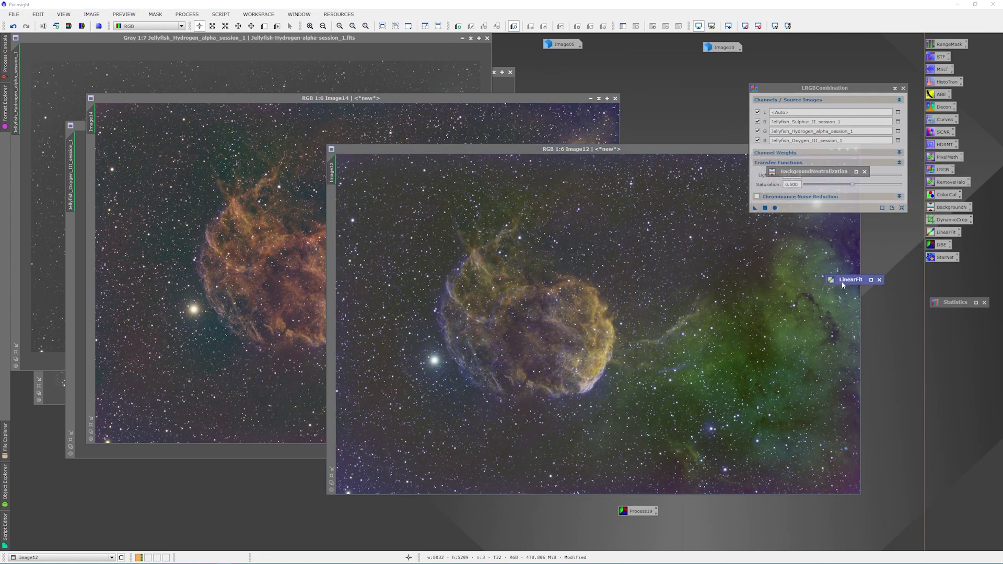
pyautogui.click(895, 88)
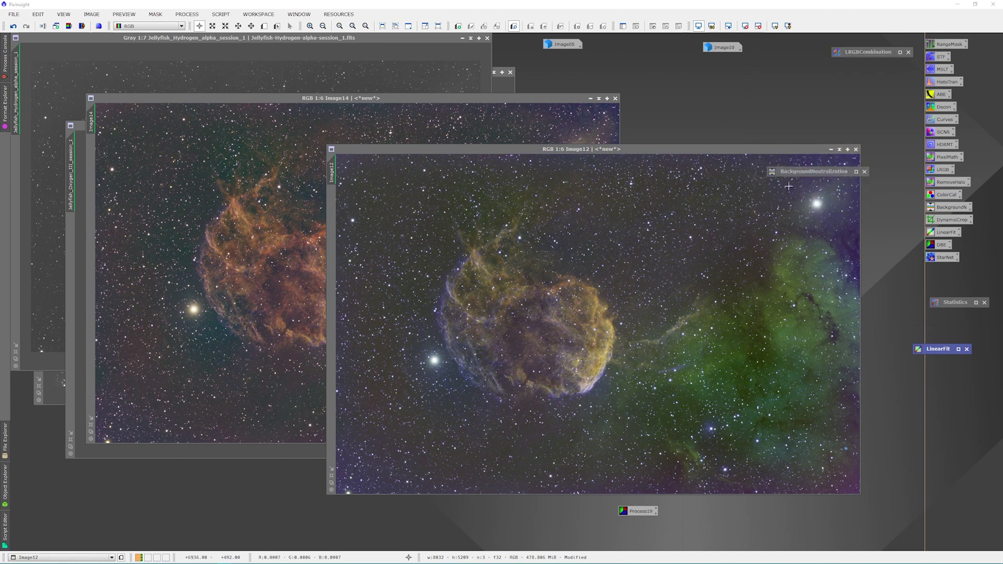
pyautogui.moveTo(807, 174); pyautogui.dragTo(842, 69)
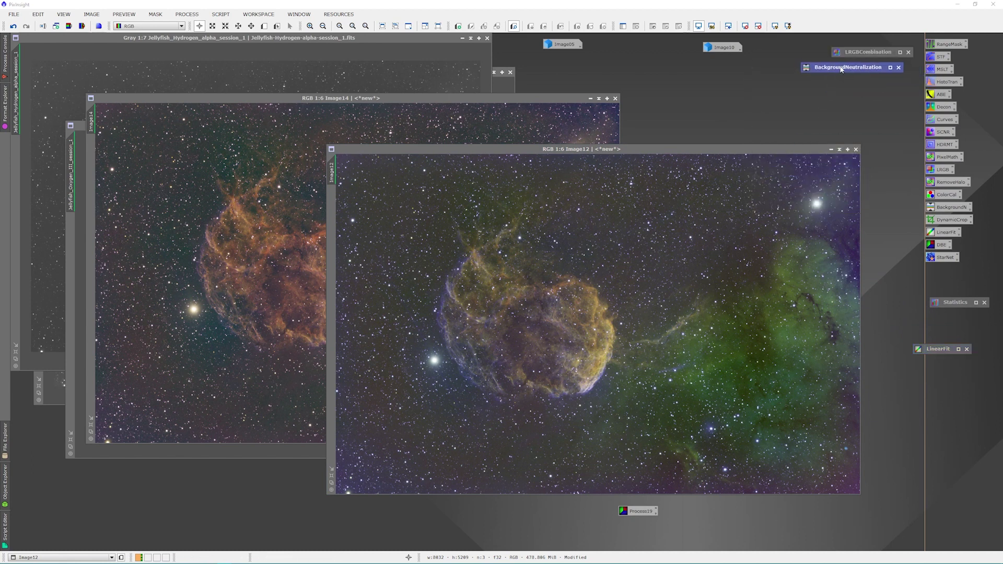
pyautogui.moveTo(322, 97); pyautogui.dragTo(266, 99)
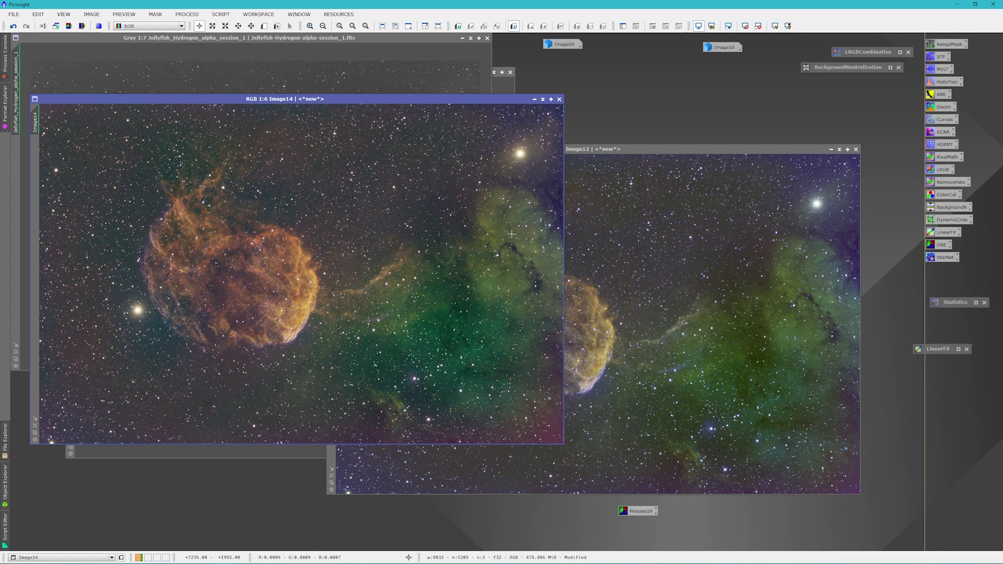
pyautogui.click(663, 152)
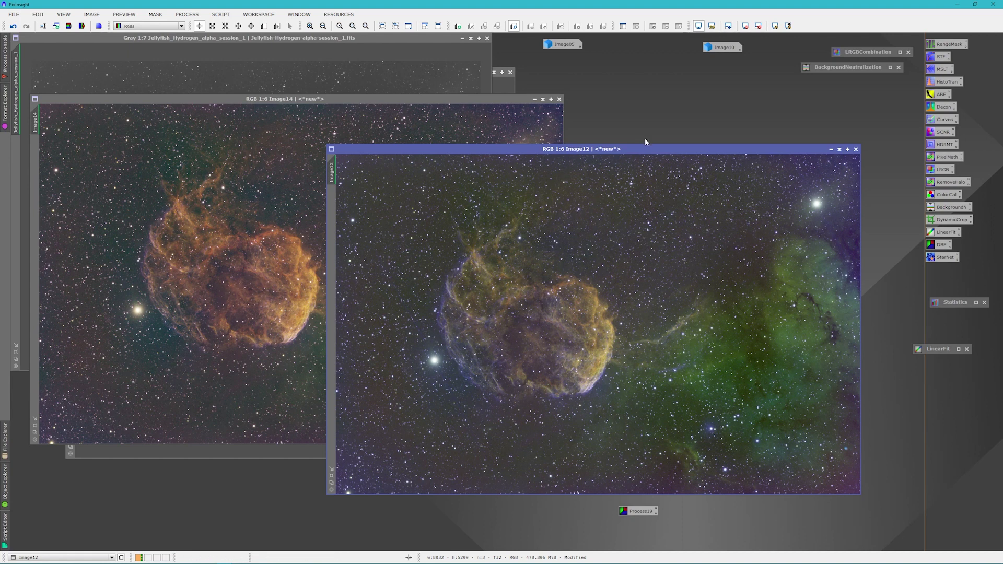
pyautogui.moveTo(647, 152); pyautogui.dragTo(483, 106)
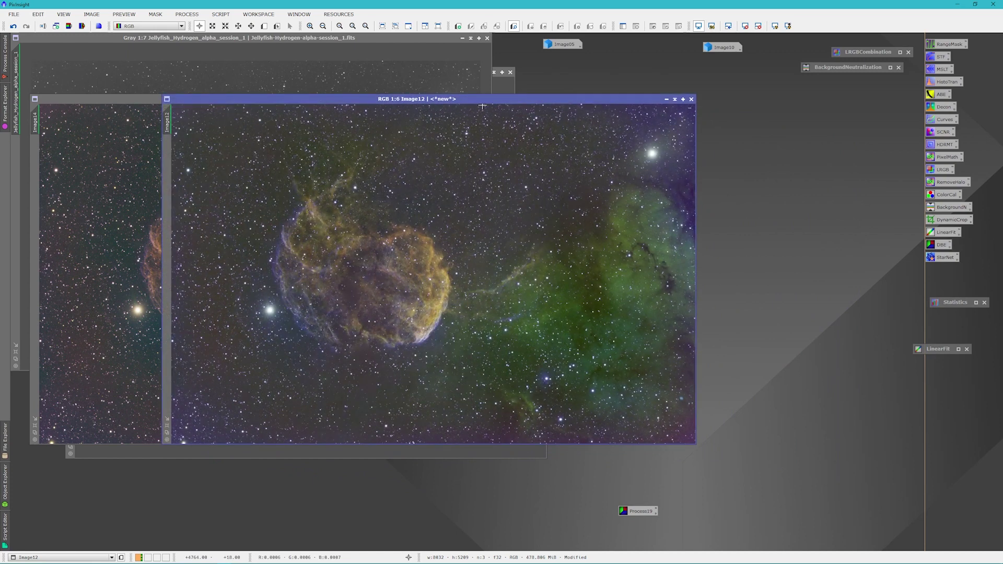
pyautogui.click(124, 102)
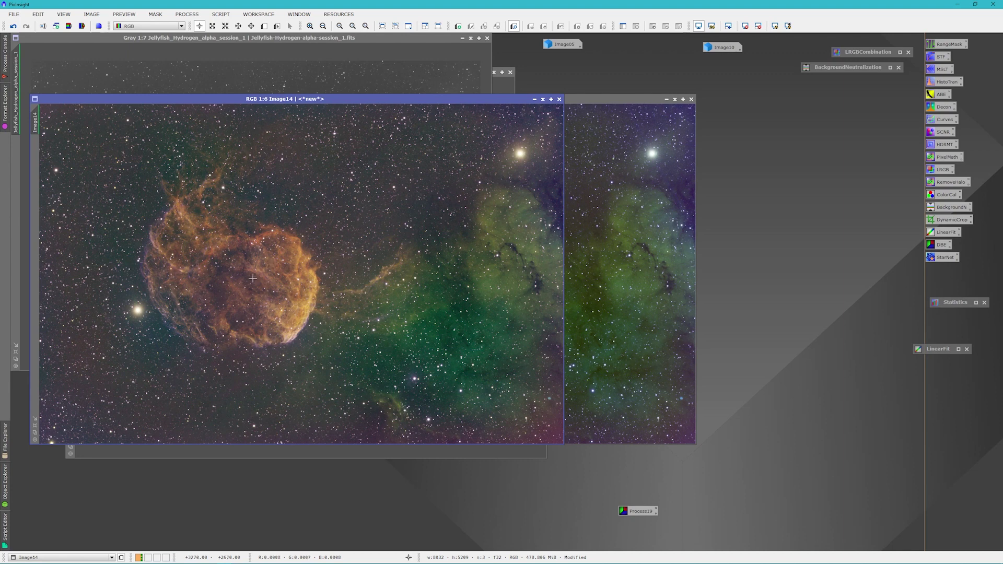
# Zoom into Image14 and Image12 to compare their nebula detail
pyautogui.scroll(3, 245, 268)
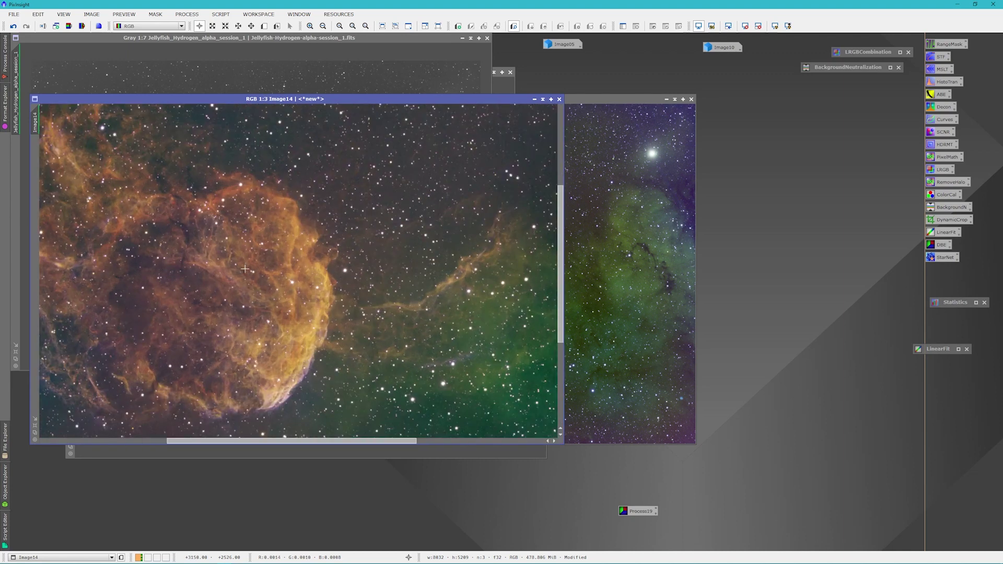
pyautogui.scroll(1, 208, 278)
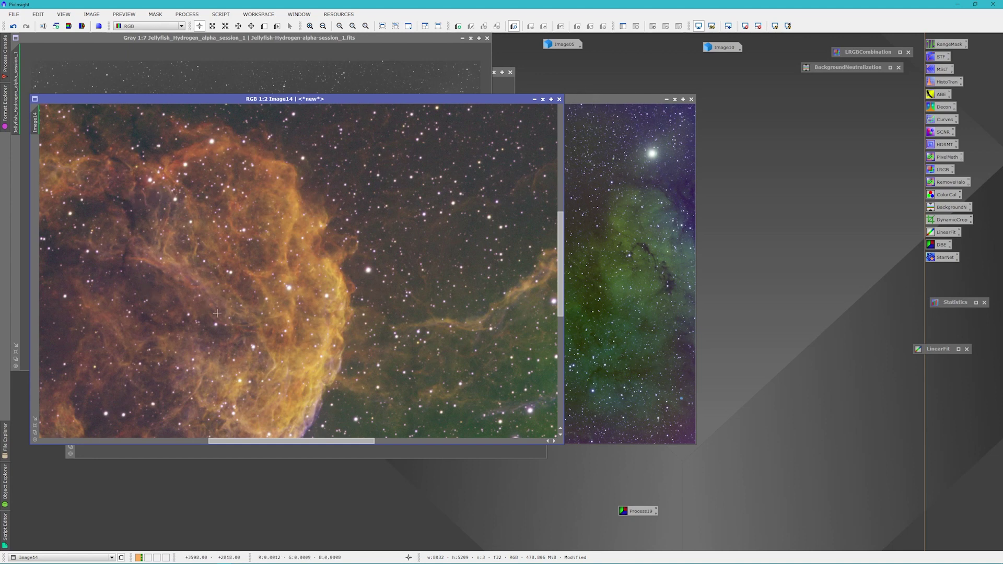
pyautogui.click(627, 293)
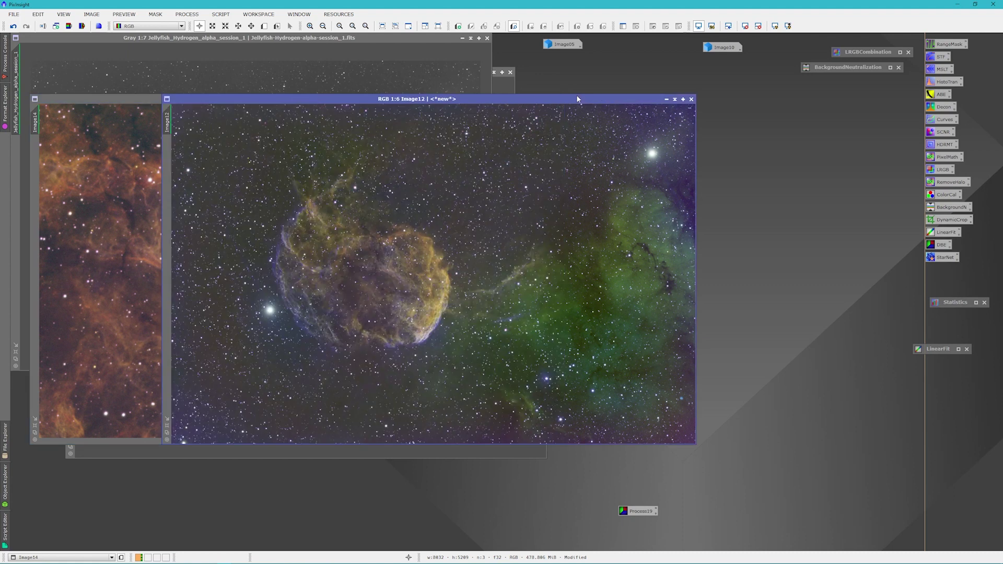
pyautogui.scroll(2, 381, 299)
pyautogui.scroll(1, 380, 299)
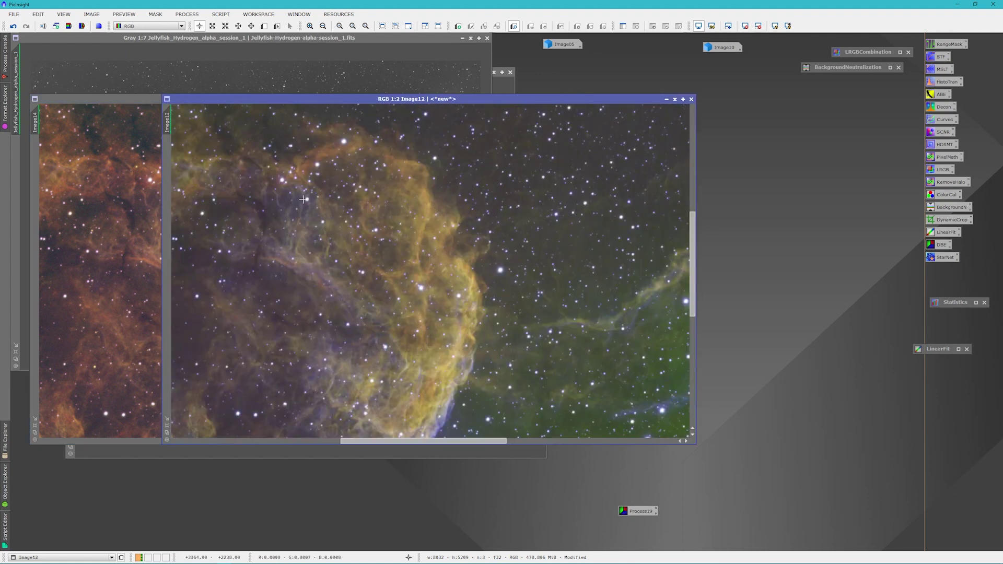
# Restore Image10 from its icon, zoom in on it, and move it aside
pyautogui.doubleClick(721, 48)
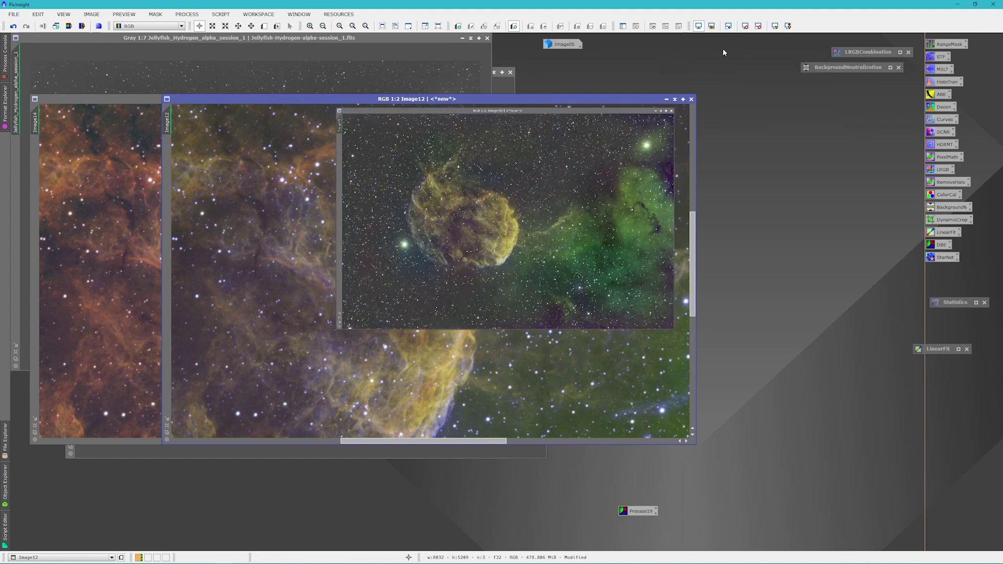
pyautogui.moveTo(432, 151); pyautogui.dragTo(526, 107)
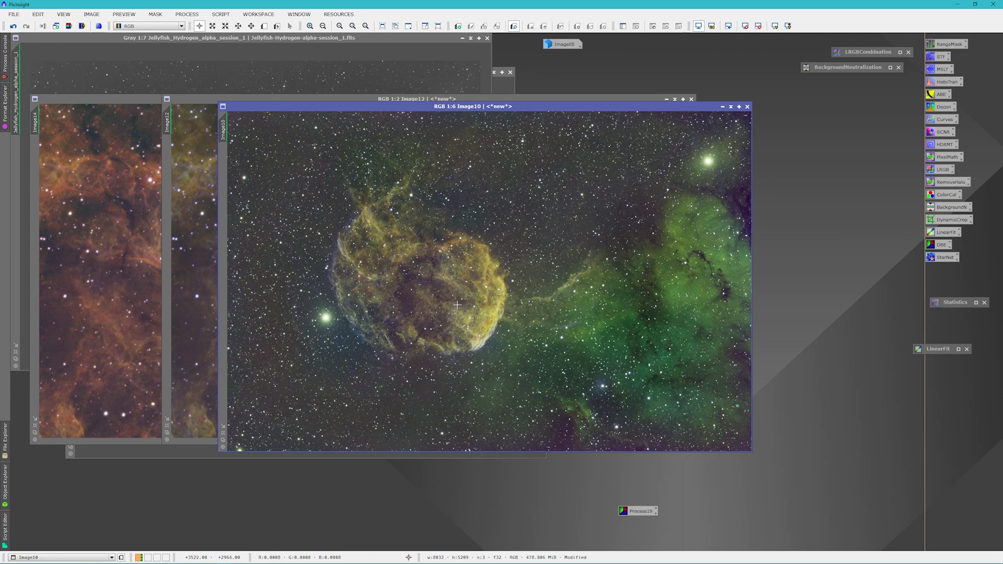
pyautogui.scroll(1, 464, 279)
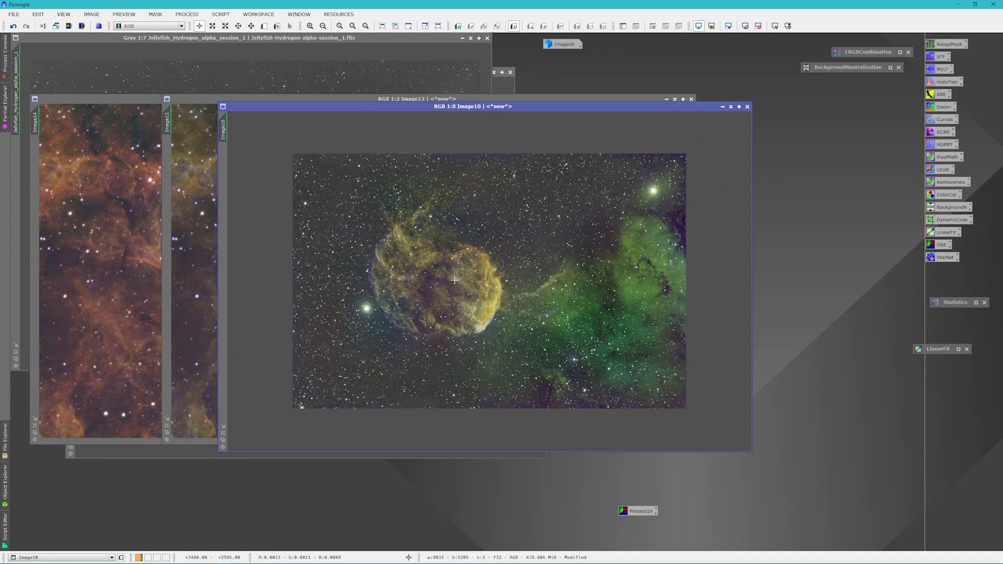
pyautogui.scroll(3, 446, 285)
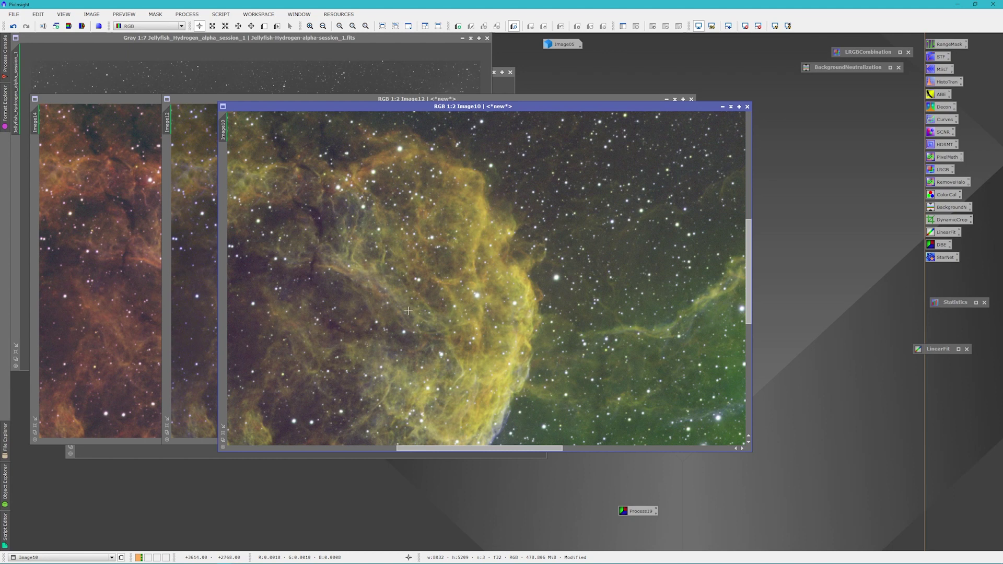
pyautogui.moveTo(381, 106); pyautogui.dragTo(467, 106)
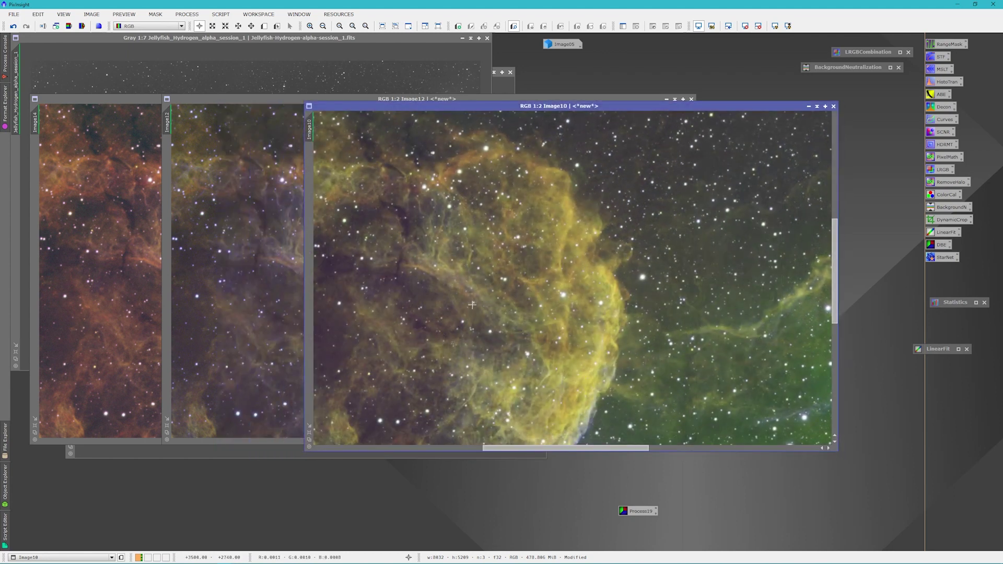
pyautogui.moveTo(484, 106); pyautogui.dragTo(434, 77)
# Zoom Image12 and Image14 back out to whole-image 1:7 views
pyautogui.click(229, 103)
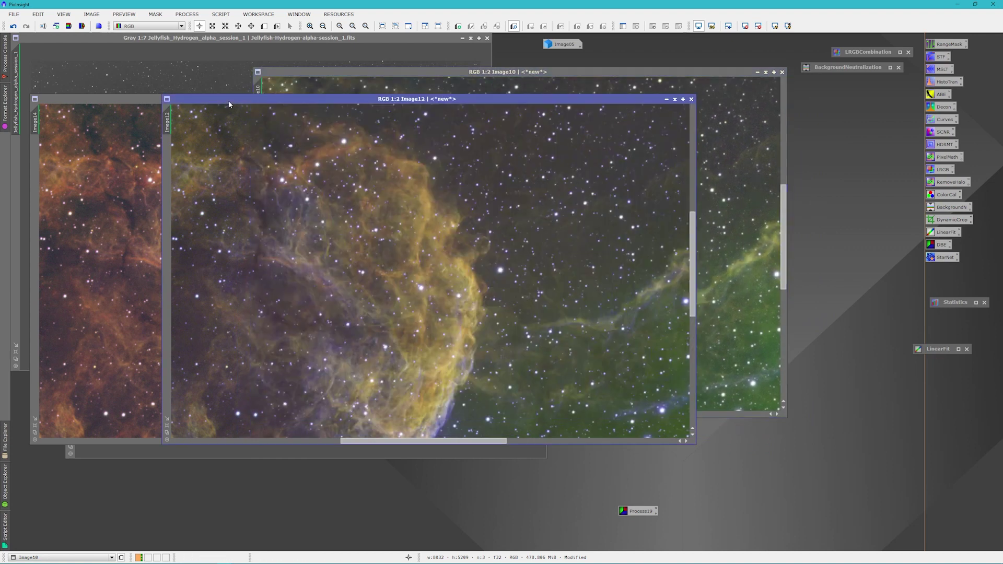
pyautogui.scroll(1, 345, 265)
pyautogui.scroll(-2, 345, 264)
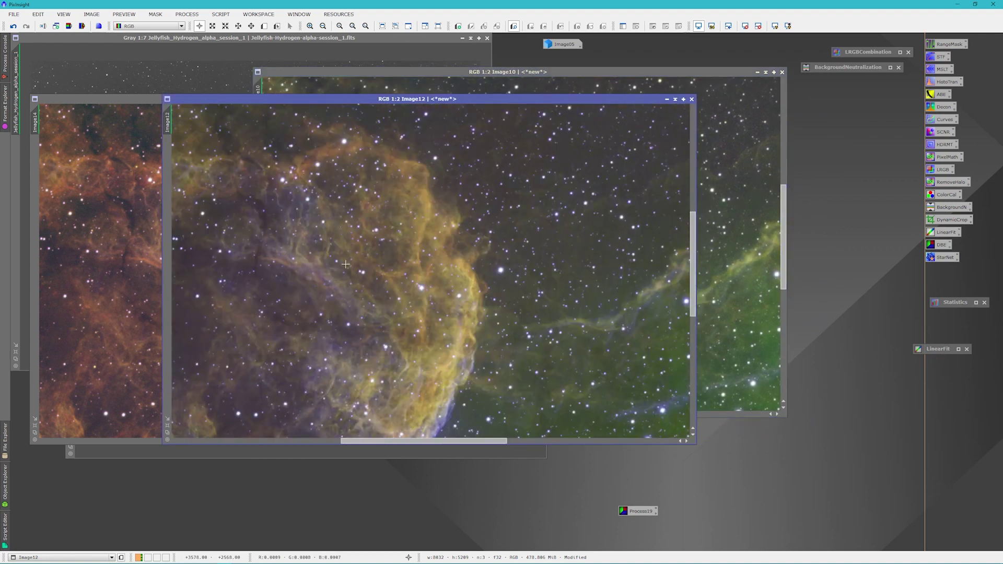
pyautogui.scroll(-3, 346, 264)
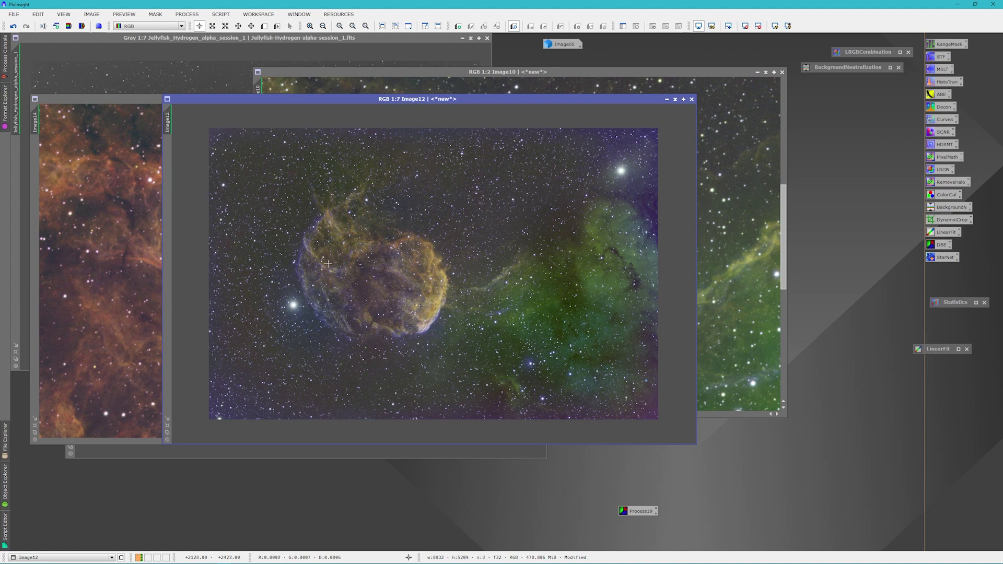
pyautogui.click(136, 94)
pyautogui.scroll(-4, 223, 258)
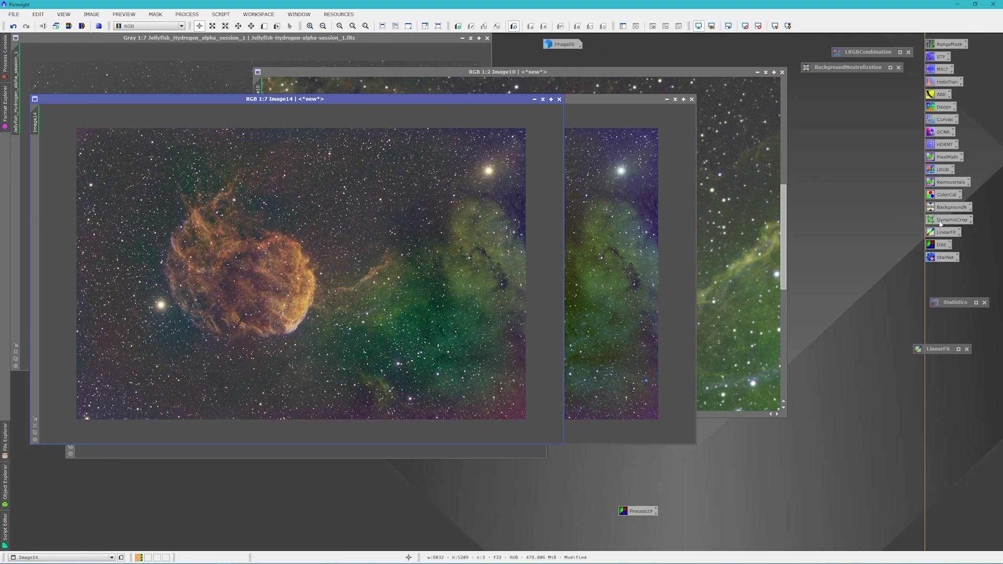
# Apply ColorCalibration to Image14 and refresh its auto stretch
pyautogui.doubleClick(943, 195)
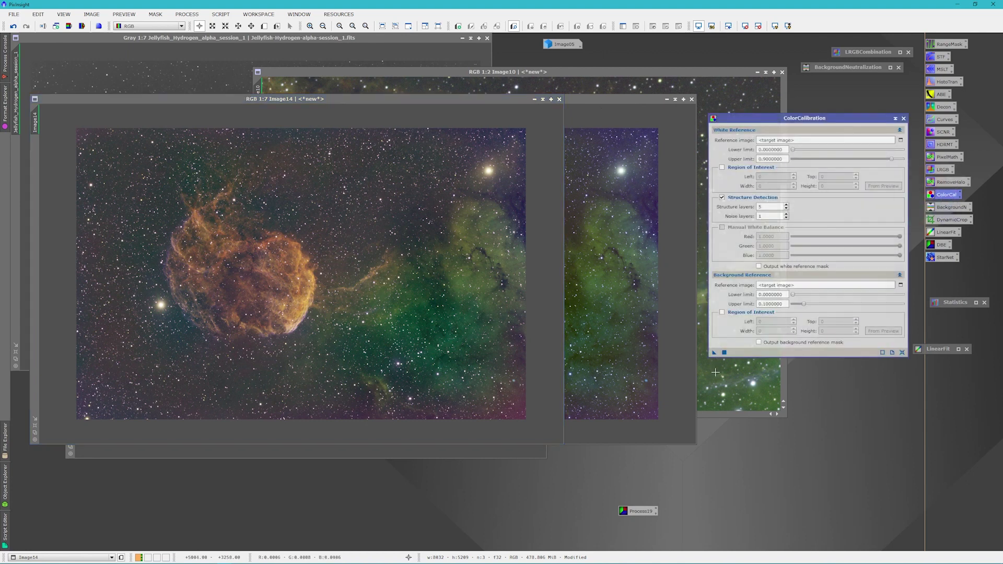
pyautogui.moveTo(713, 354); pyautogui.dragTo(308, 319)
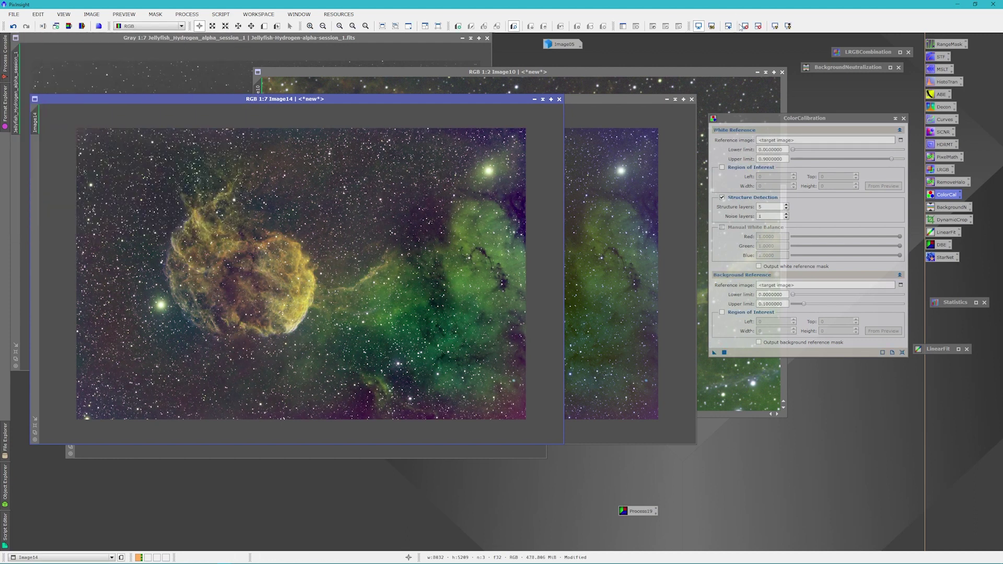
pyautogui.click(746, 26)
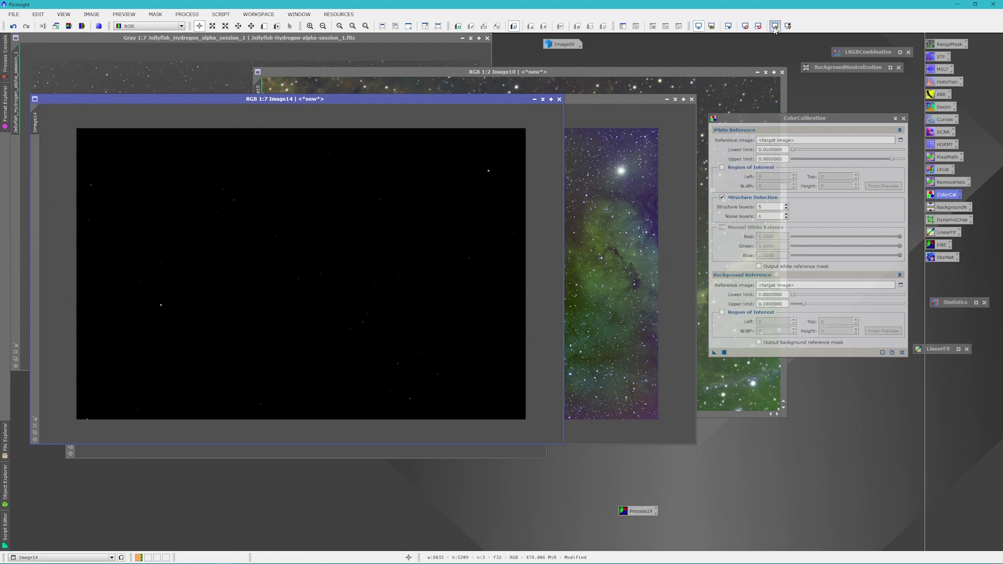
pyautogui.click(776, 26)
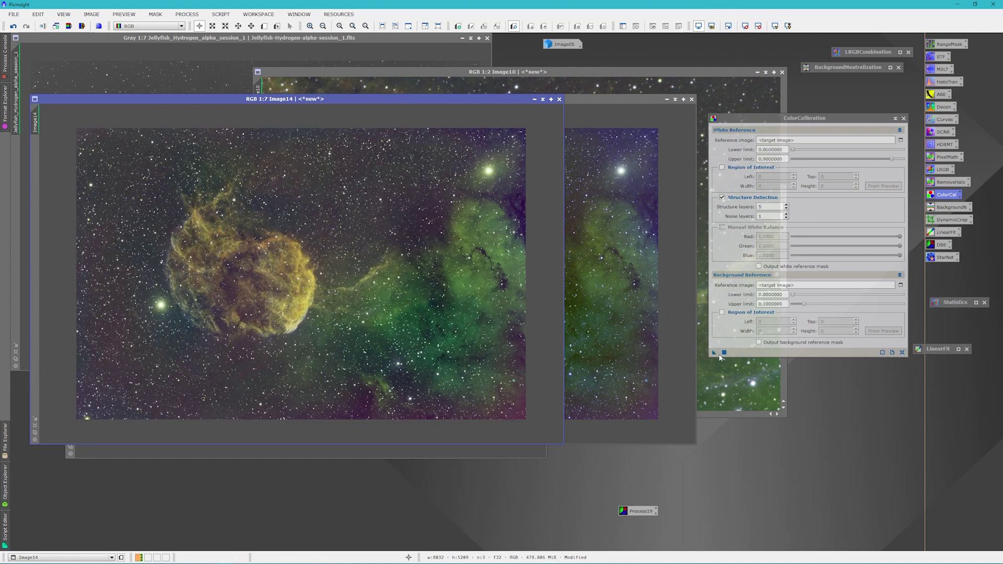
# Apply ColorCalibration to Image12, refresh its auto stretch, and iconize ColorCalibration
pyautogui.moveTo(714, 353); pyautogui.dragTo(601, 352)
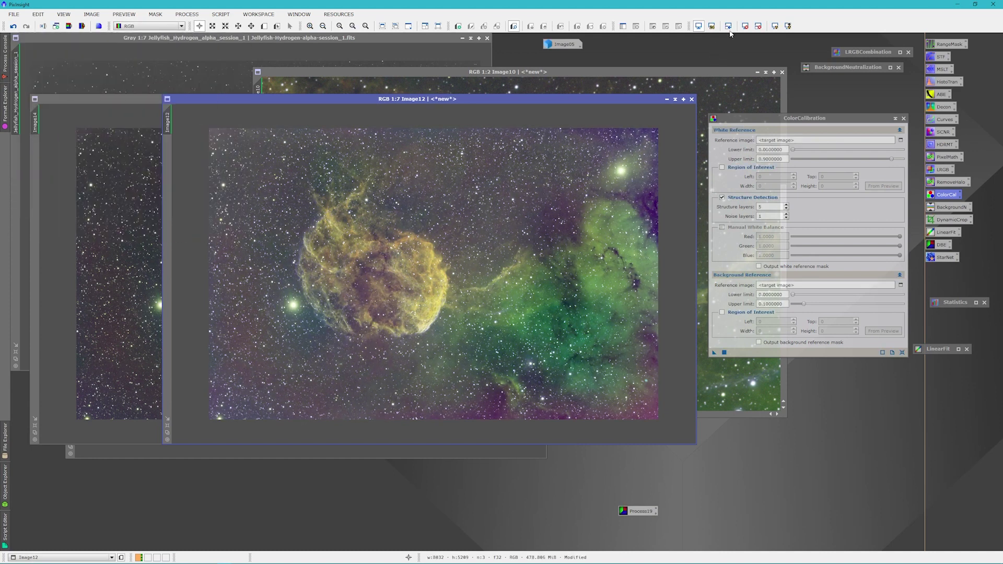
pyautogui.click(744, 29)
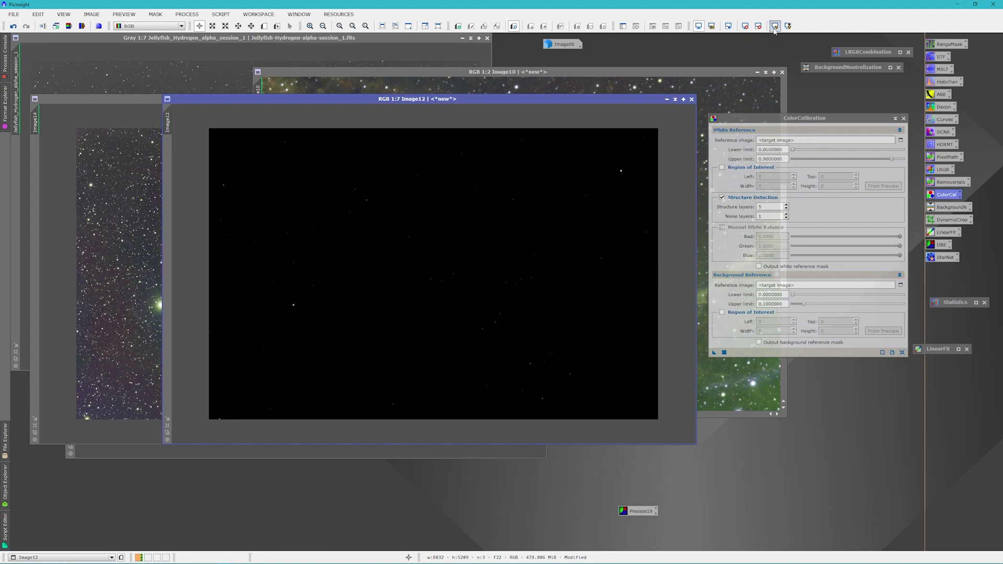
pyautogui.click(774, 26)
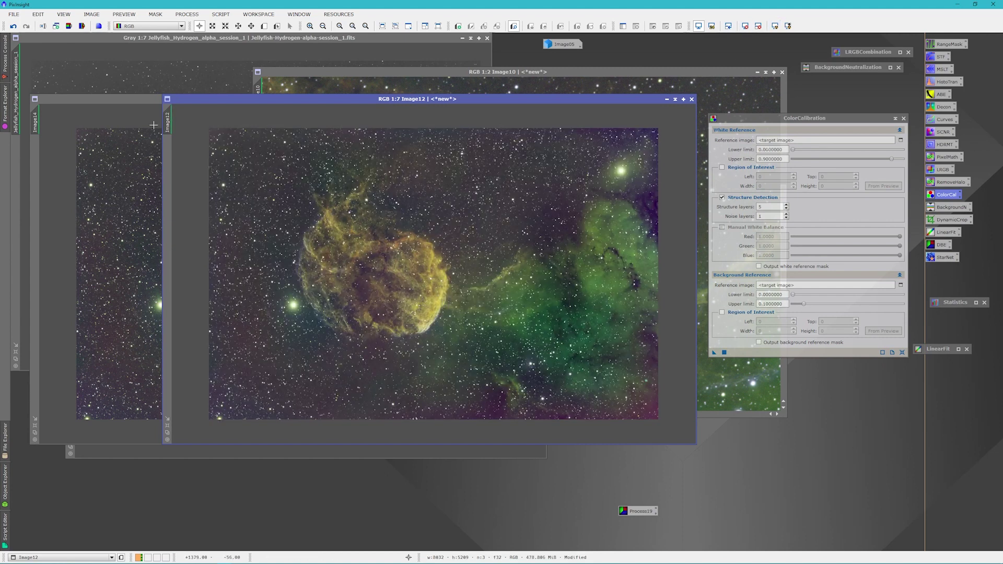
pyautogui.click(895, 119)
# Place calibrated Image12 right of Image14 and zoom in on each to compare the Jellyfish shell
pyautogui.moveTo(791, 237); pyautogui.dragTo(895, 446)
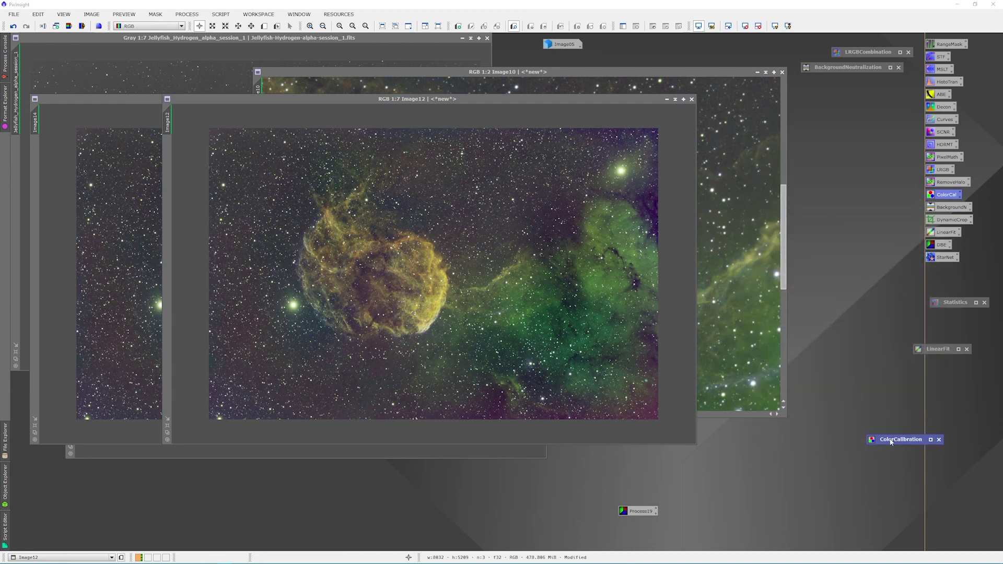
pyautogui.moveTo(495, 112); pyautogui.dragTo(696, 112)
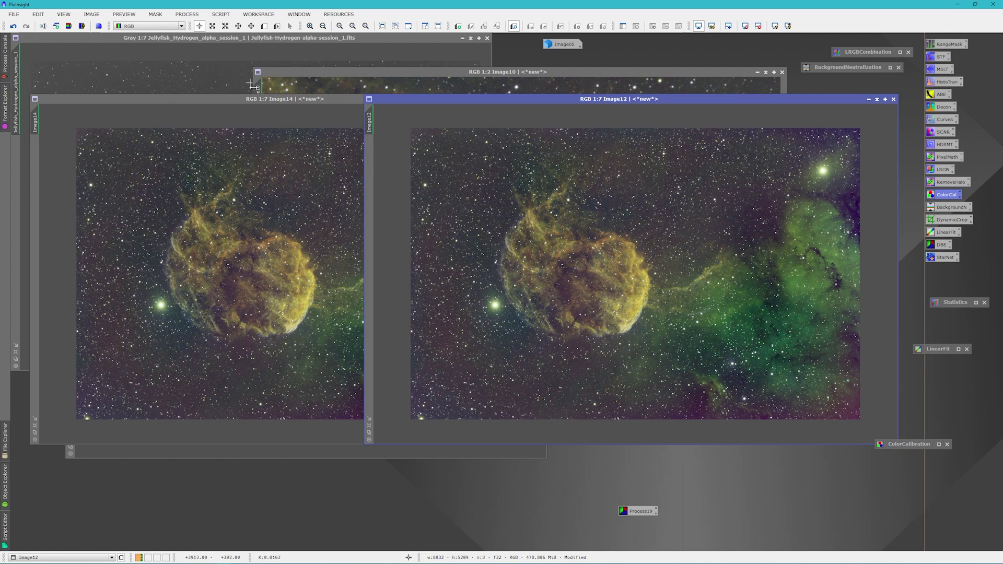
pyautogui.click(250, 101)
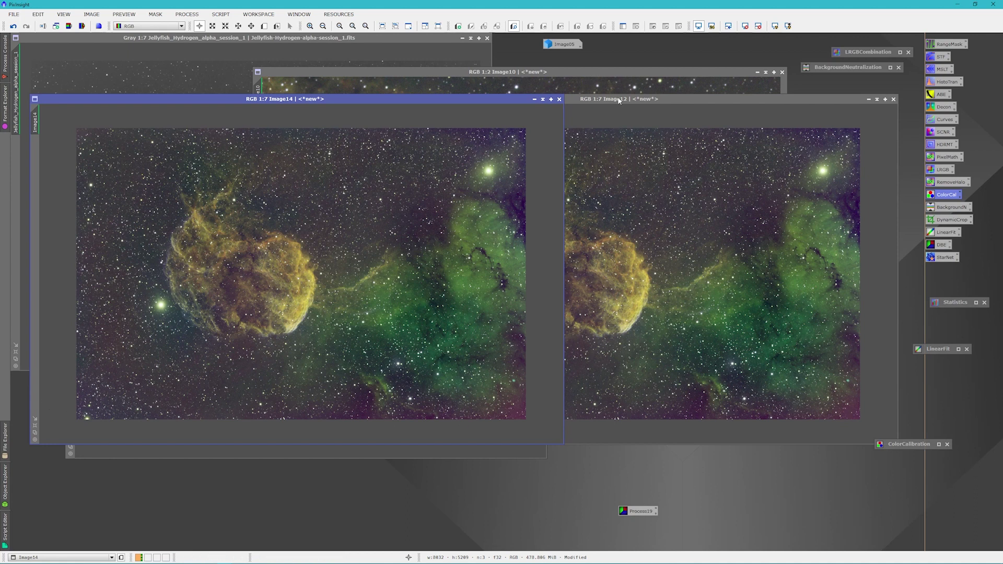
pyautogui.scroll(4, 193, 299)
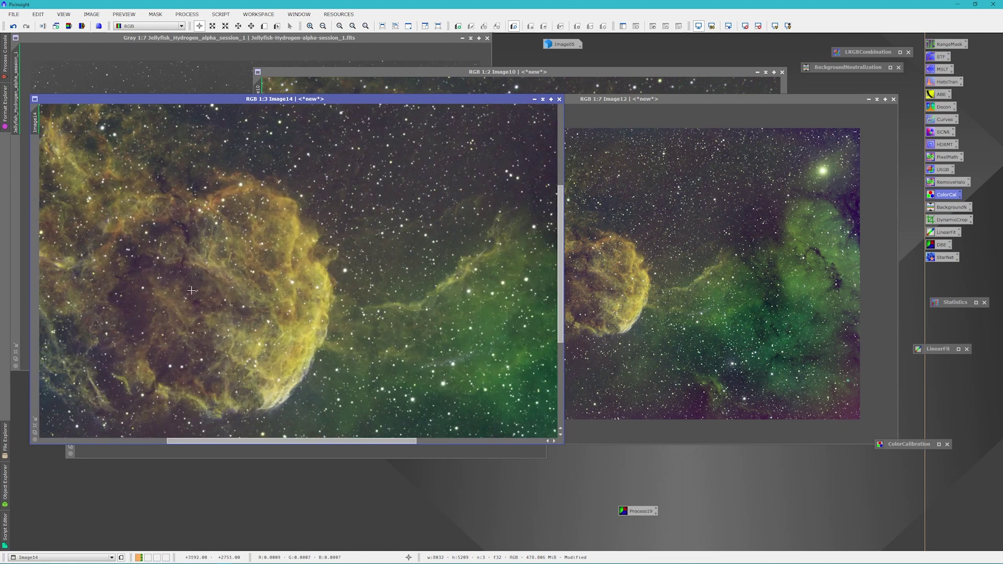
pyautogui.click(659, 100)
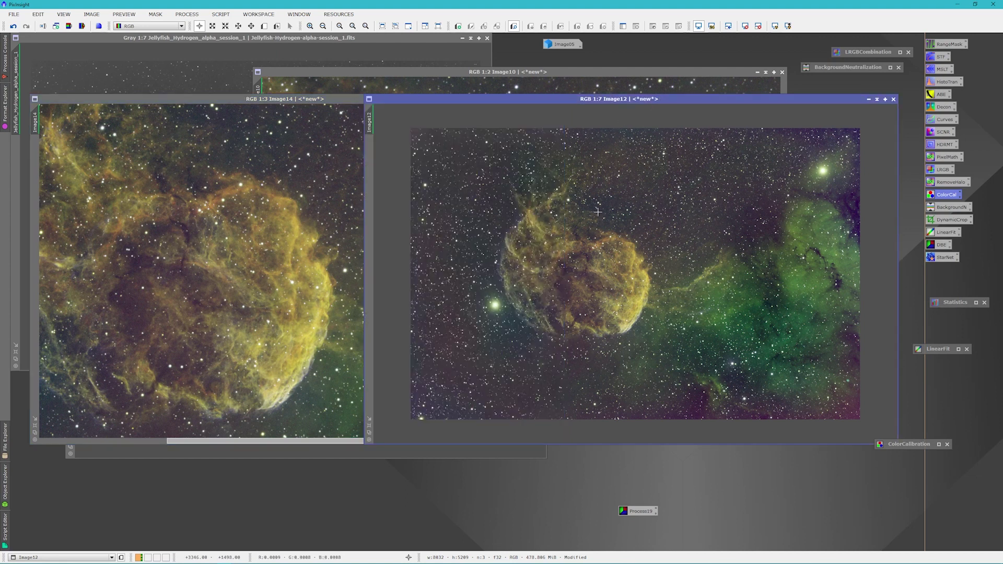
pyautogui.scroll(5, 515, 280)
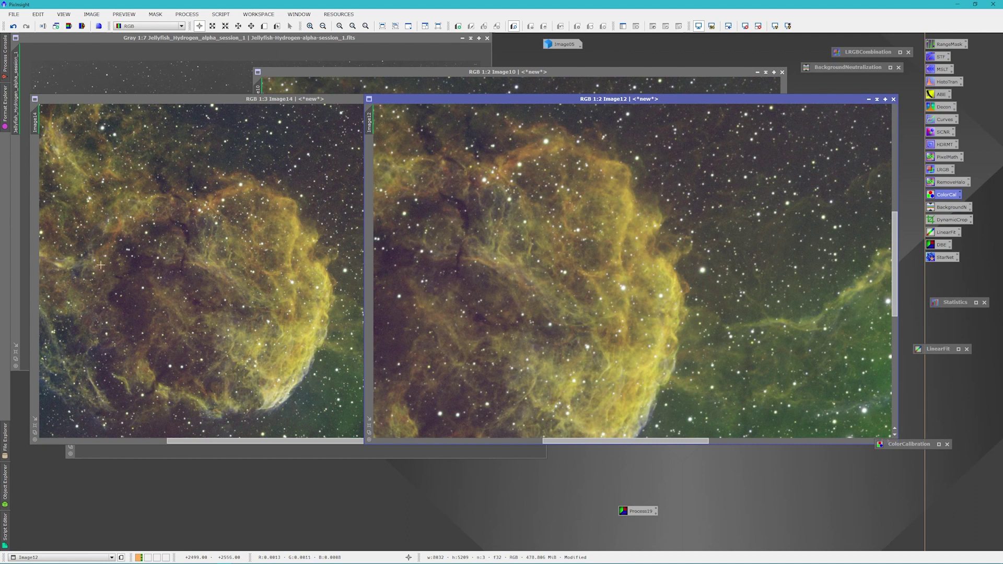
pyautogui.scroll(-1, 567, 268)
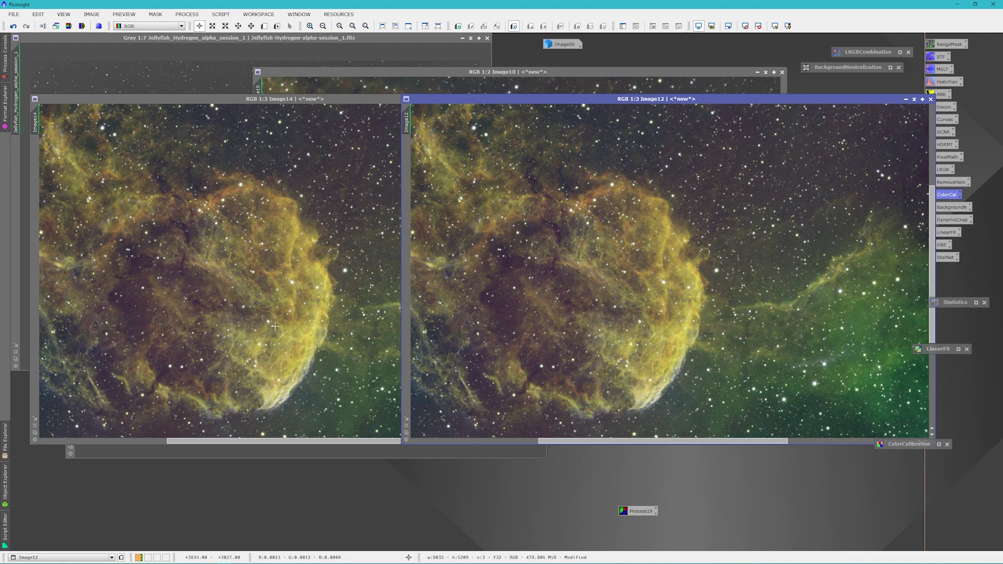
pyautogui.scroll(1, 640, 283)
pyautogui.scroll(-2, 640, 286)
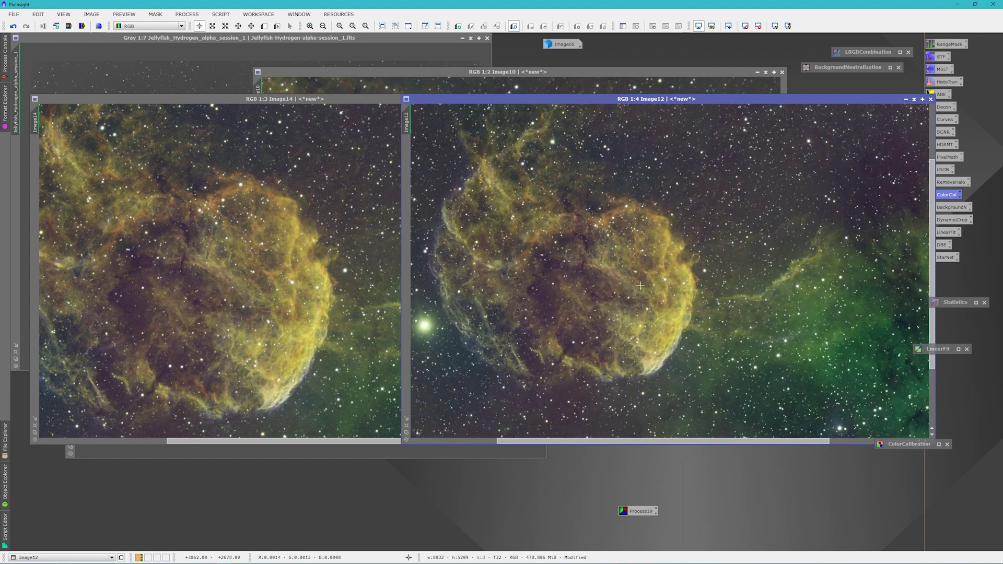
pyautogui.scroll(-1, 640, 285)
pyautogui.scroll(-1, 648, 281)
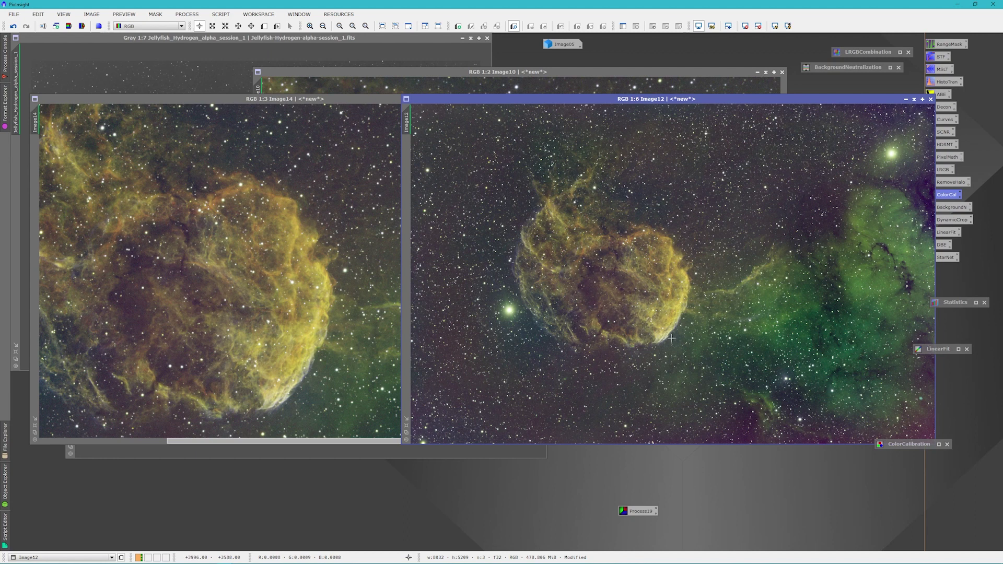
# Undo ColorCalibration on Image12, re-auto-stretch it, and compare calibrated versus uncalibrated with redo/undo
pyautogui.rightClick(410, 118)
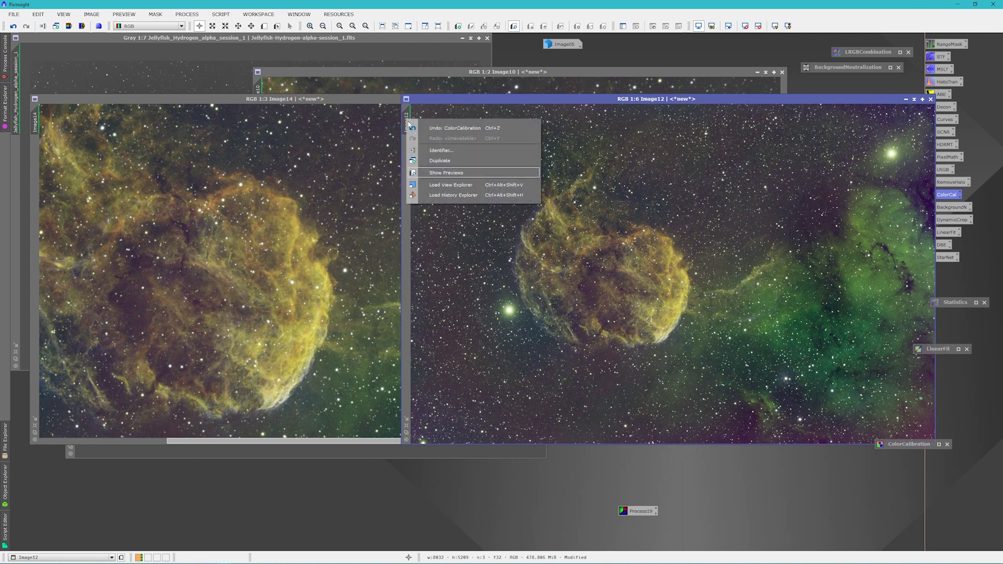
pyautogui.click(418, 129)
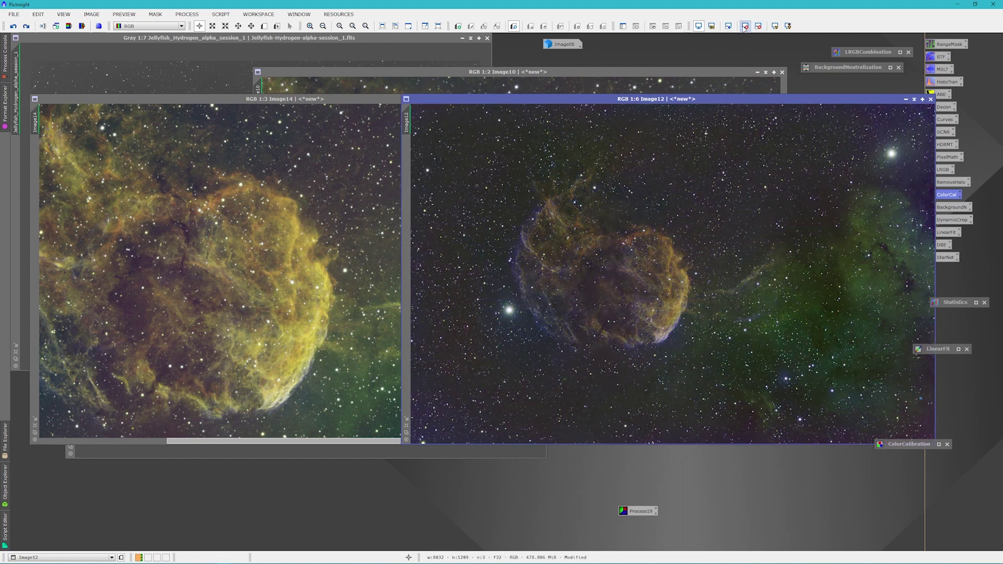
pyautogui.click(758, 26)
pyautogui.click(775, 25)
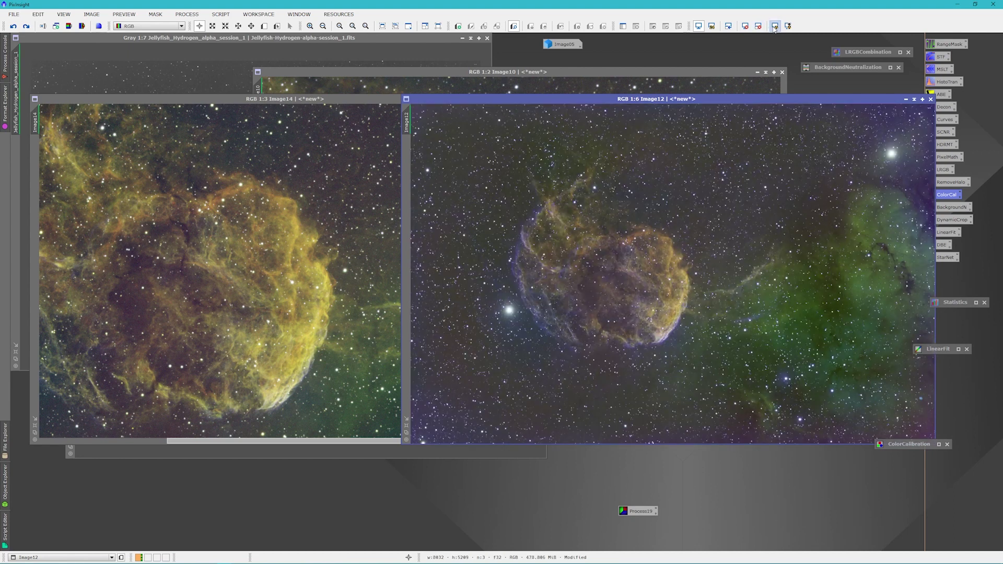
pyautogui.scroll(3, 586, 314)
pyautogui.hotkey('ctrl', 'y')
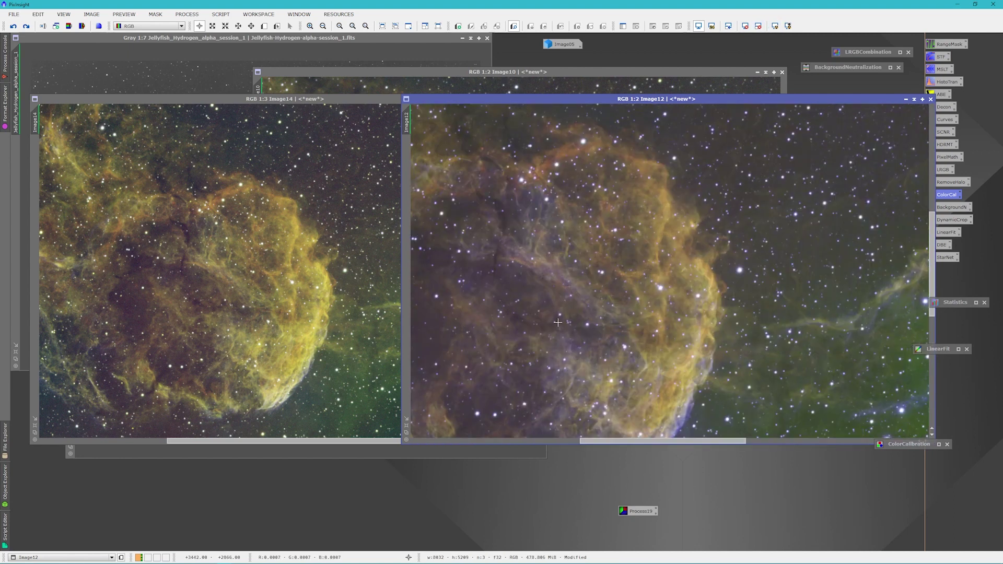
pyautogui.hotkey('ctrl', 'z')
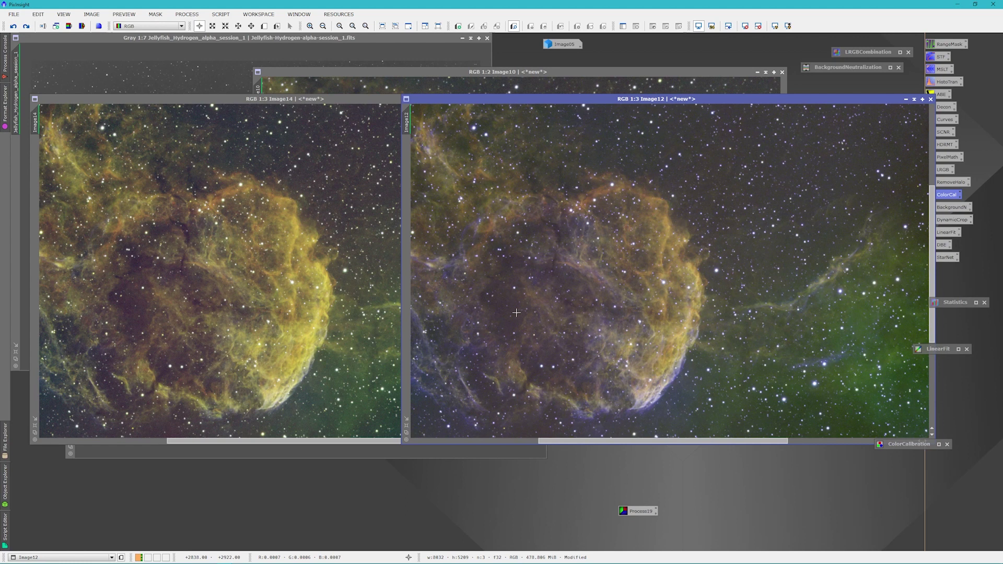
pyautogui.scroll(-1, 516, 312)
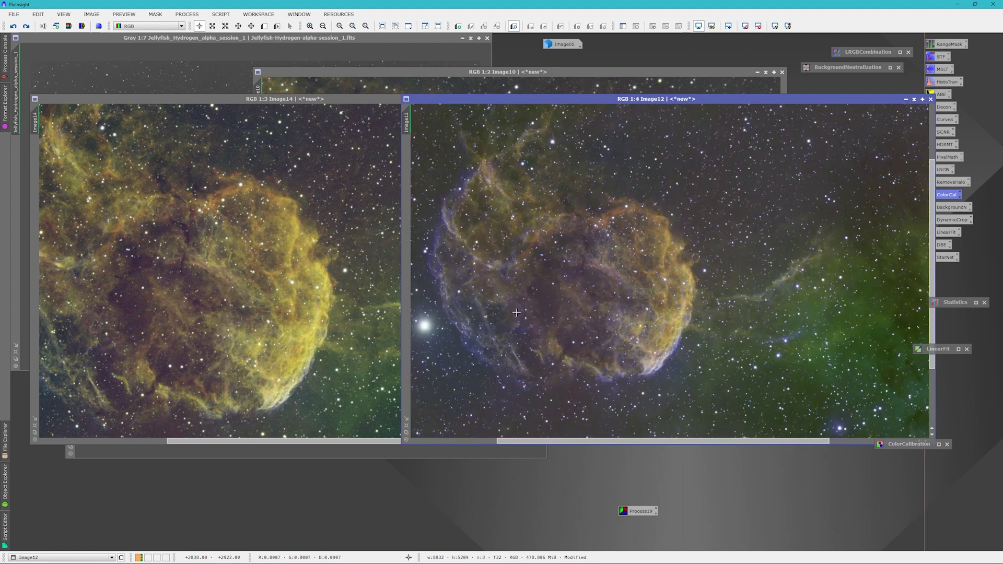
# Undo ColorCalibration on Image14 as well, restoring its orange-gold shell
pyautogui.click(213, 234)
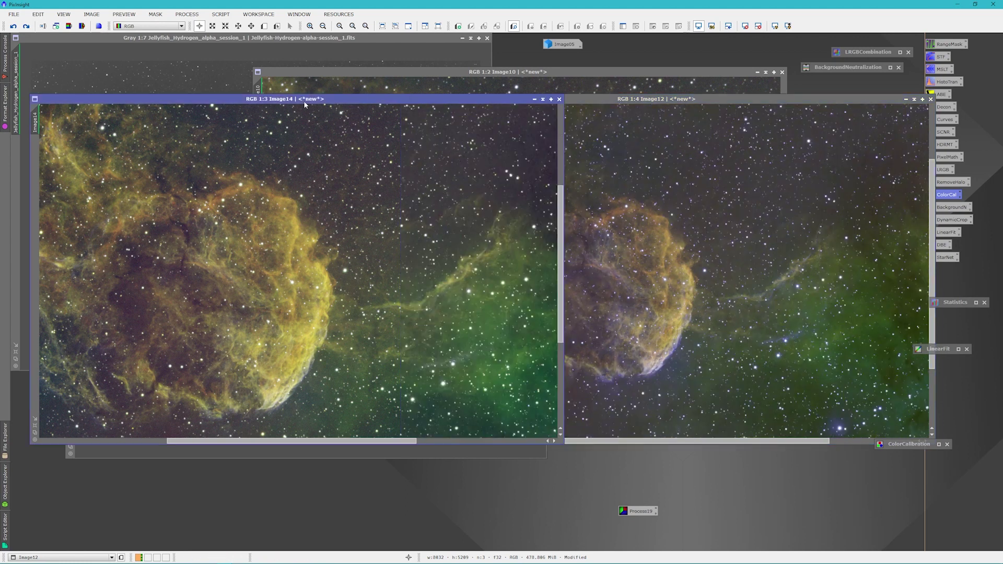
pyautogui.rightClick(35, 122)
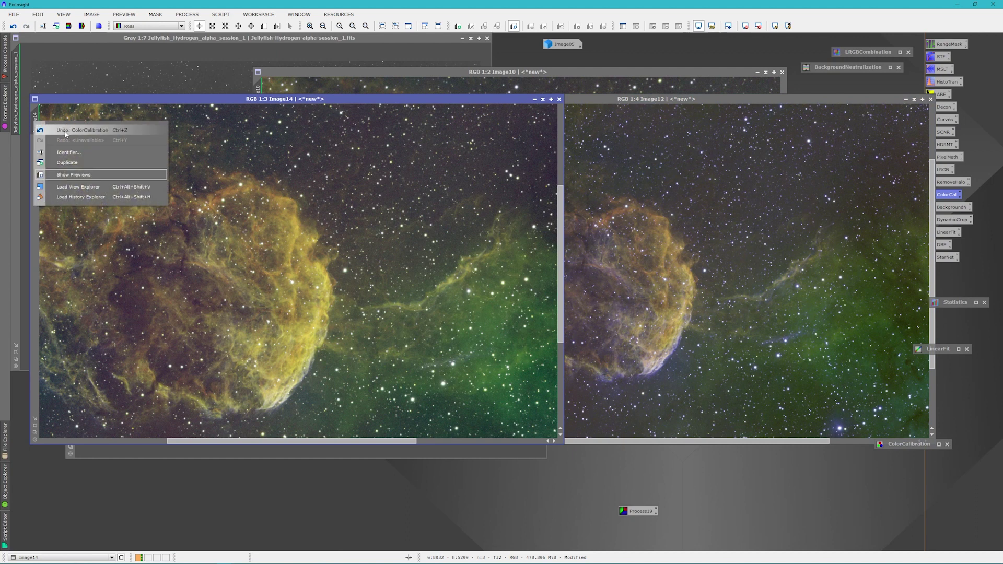
pyautogui.click(65, 135)
pyautogui.scroll(1, 308, 279)
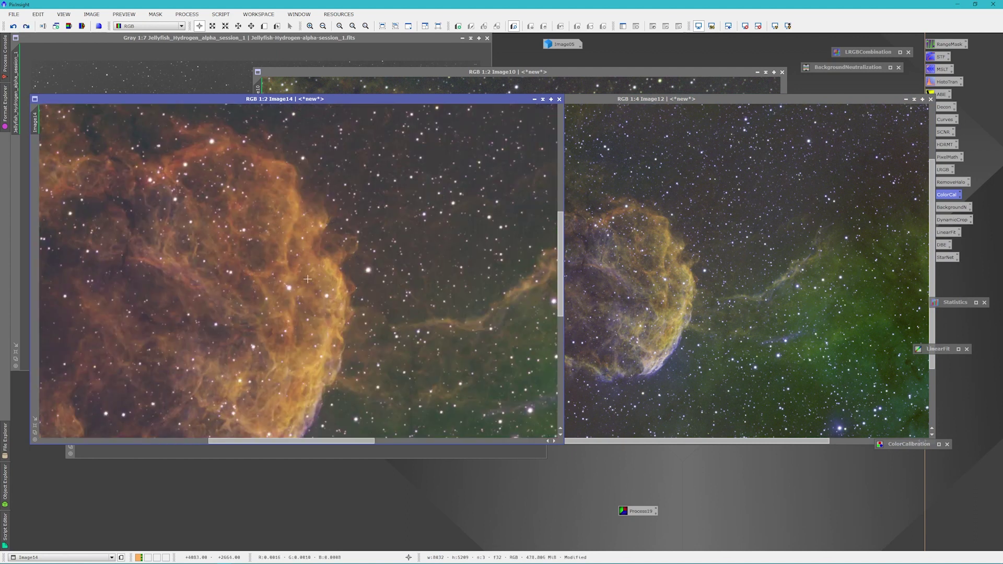
pyautogui.scroll(-2, 307, 280)
pyautogui.scroll(-1, 308, 279)
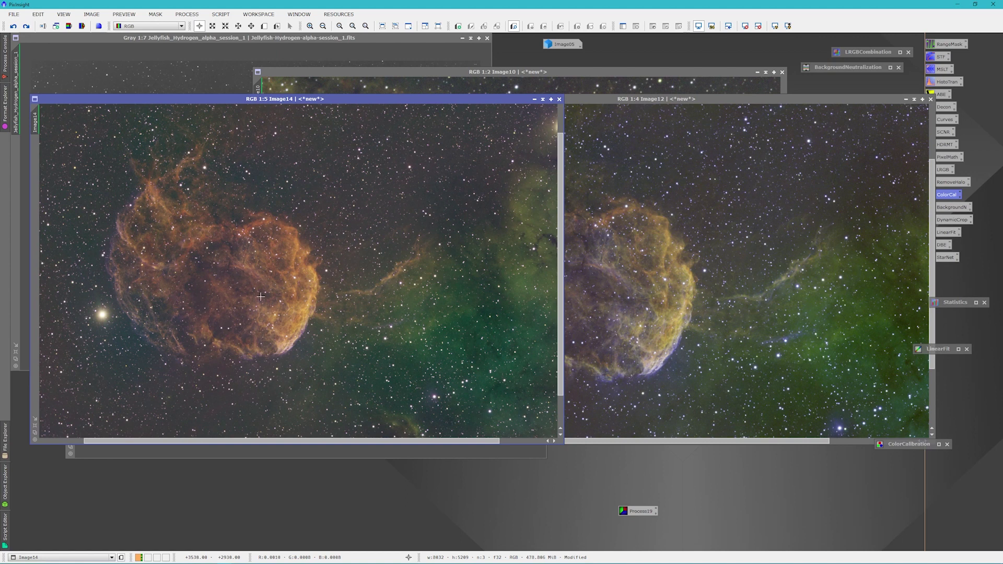
pyautogui.scroll(-1, 261, 296)
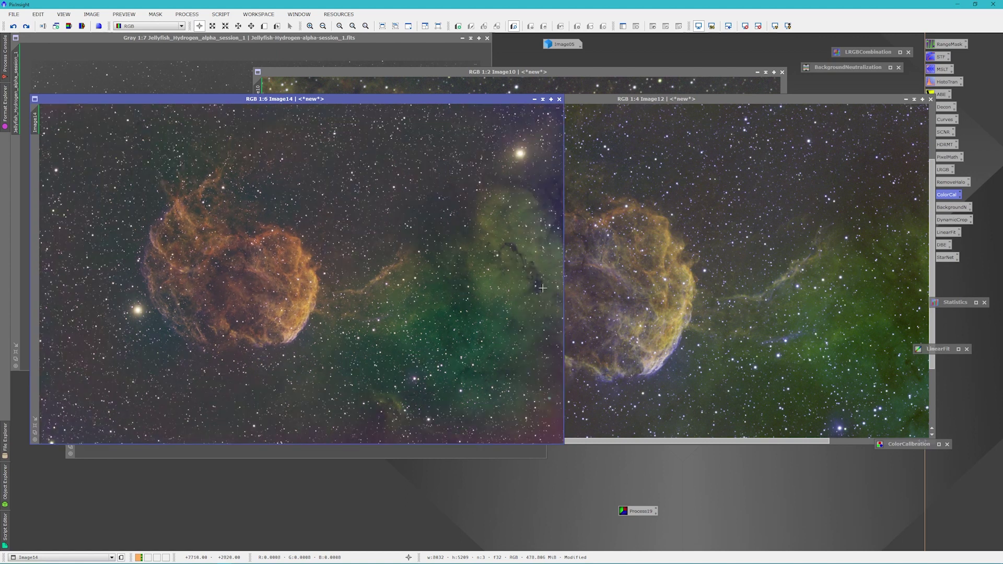
# Zoom Image12 out and move its window up and left over Image14
pyautogui.click(663, 100)
pyautogui.scroll(-1, 560, 213)
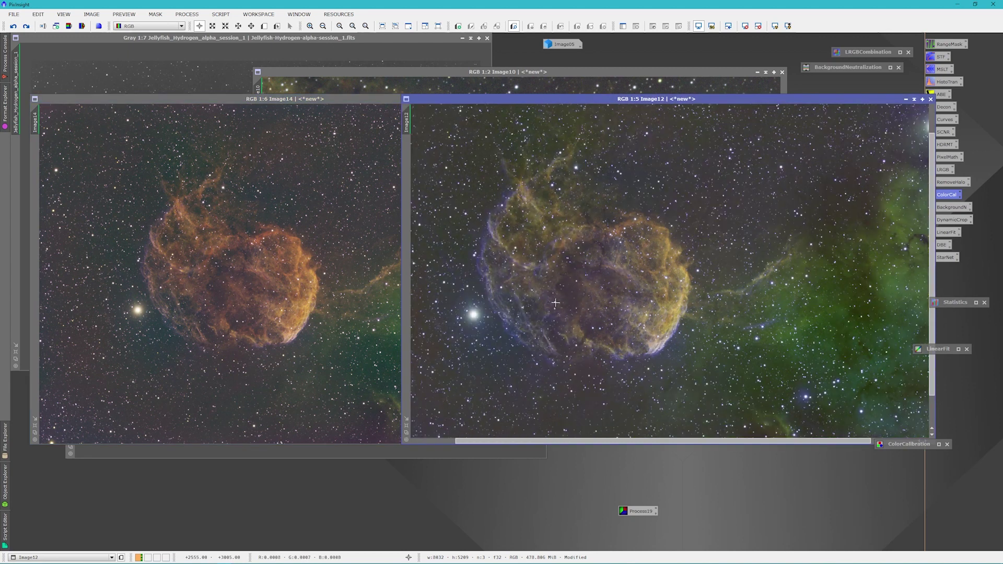
pyautogui.scroll(-1, 555, 303)
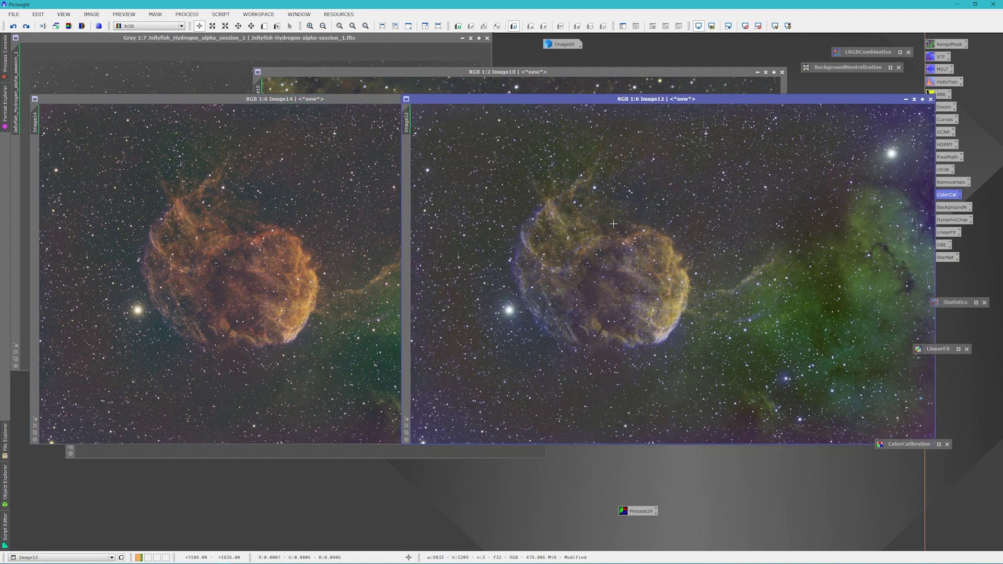
pyautogui.moveTo(725, 100); pyautogui.dragTo(488, 93)
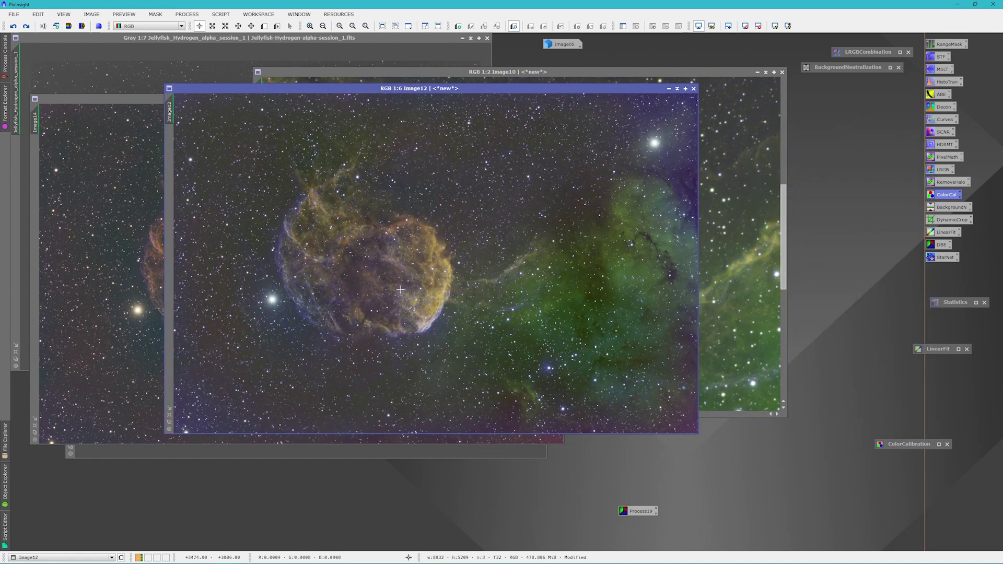